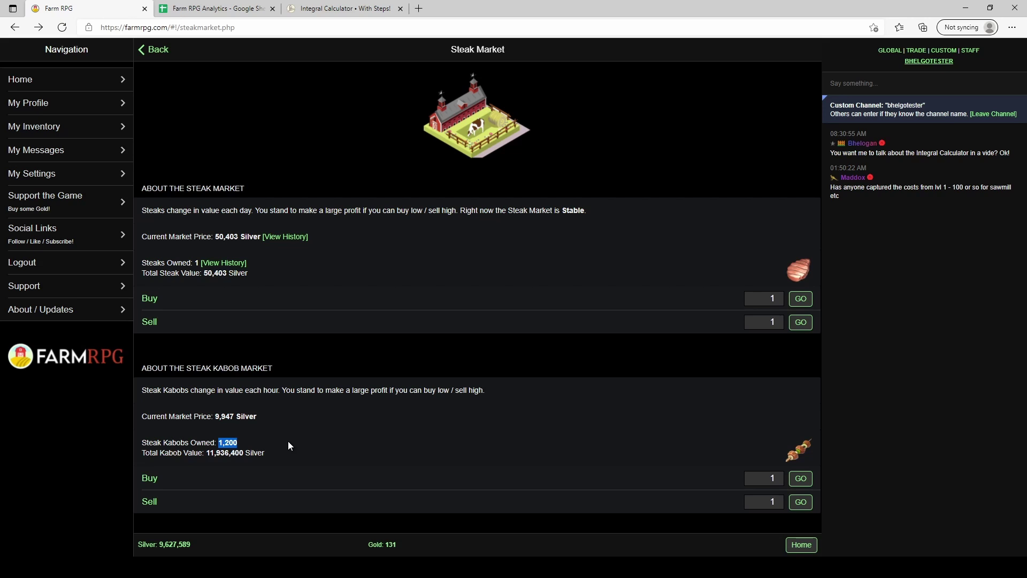
Examine the Steak Kabob market's total value and current price, and the total value of the steaks owned
left_click(287, 445)
left_click_drag(207, 452, 248, 451)
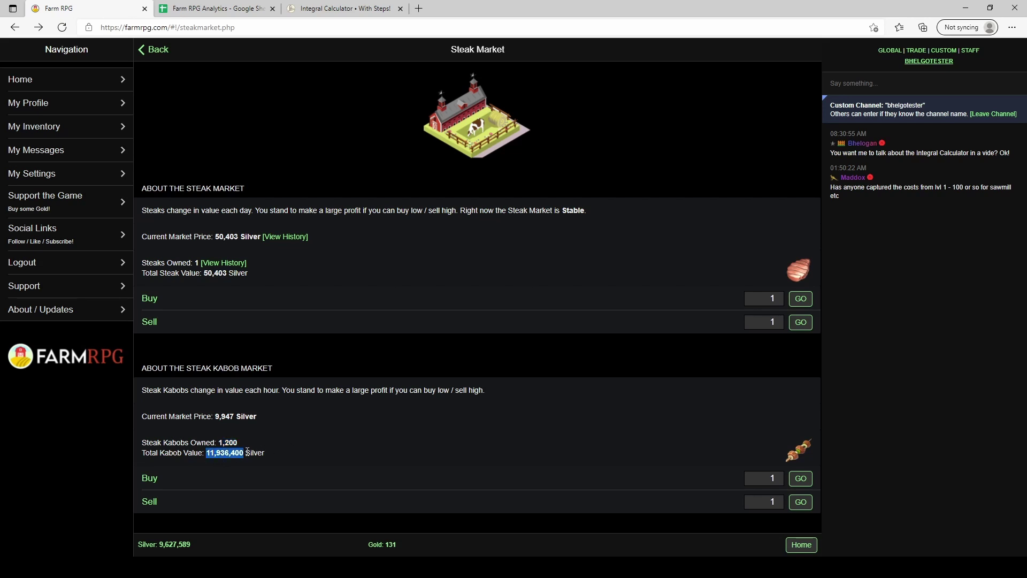
triple_click(287, 452)
left_click_drag(216, 417, 235, 415)
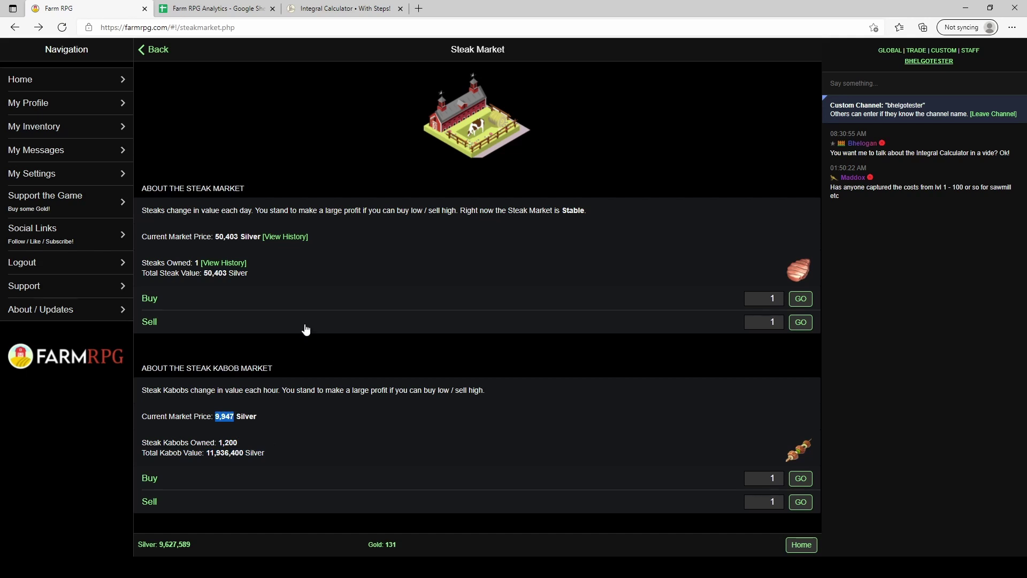
left_click_drag(204, 274, 219, 274)
left_click(370, 280)
Examine the inventory's item quantities, including Steak and Steak Kabob, and the inventory cap
left_click(84, 133)
scroll(424, 309, "down", 7)
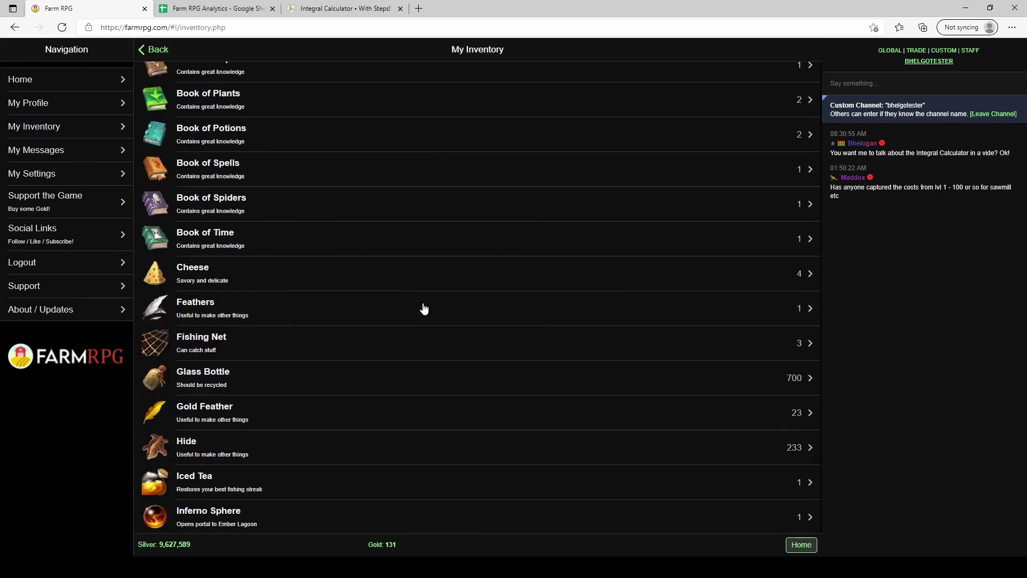
scroll(422, 308, "down", 15)
scroll(421, 306, "up", 3)
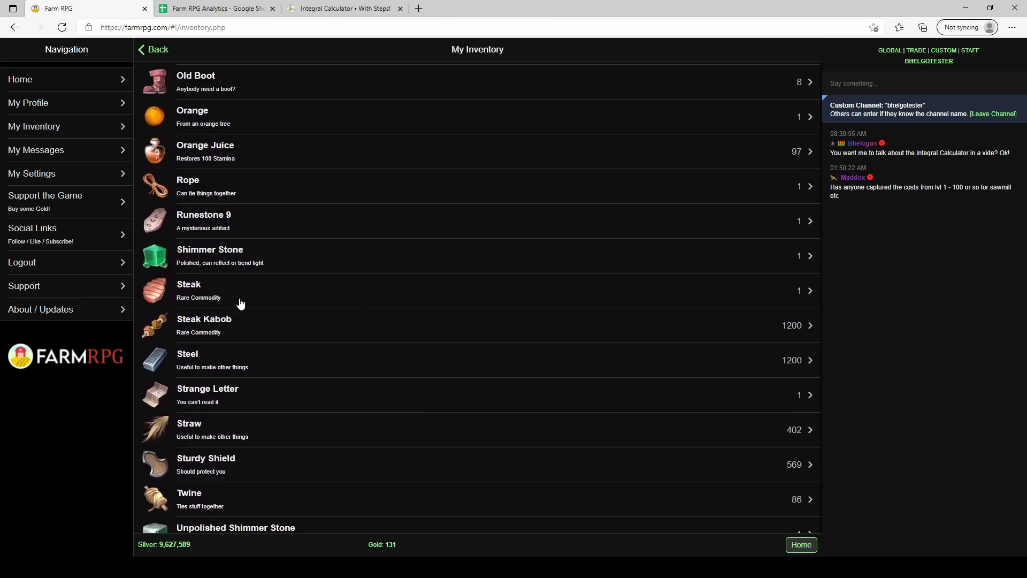
scroll(343, 338, "down", 5)
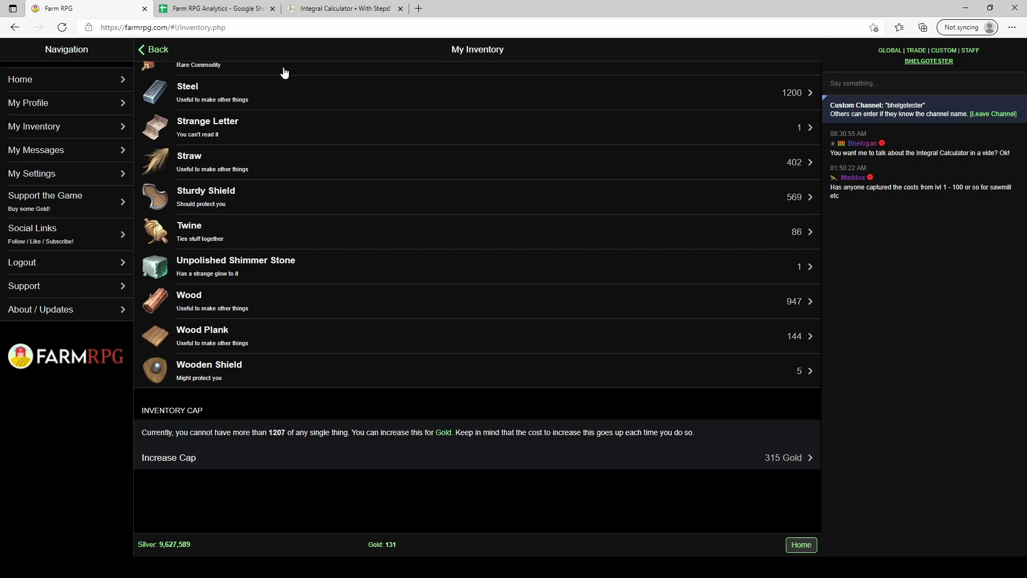
Return to the Steak Market and sell 1 steak
left_click(158, 51)
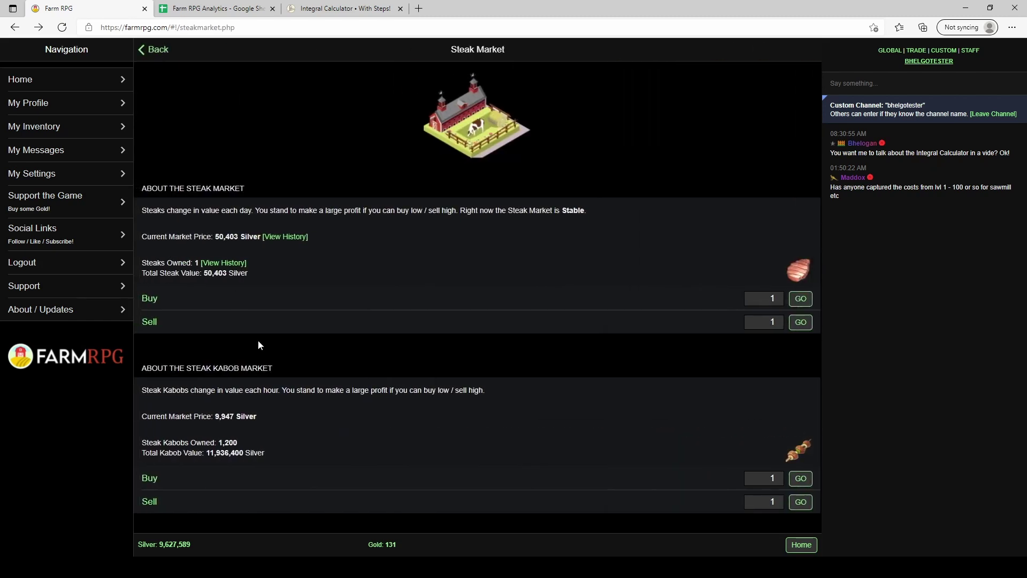
left_click(801, 323)
left_click(516, 515)
left_click(503, 323)
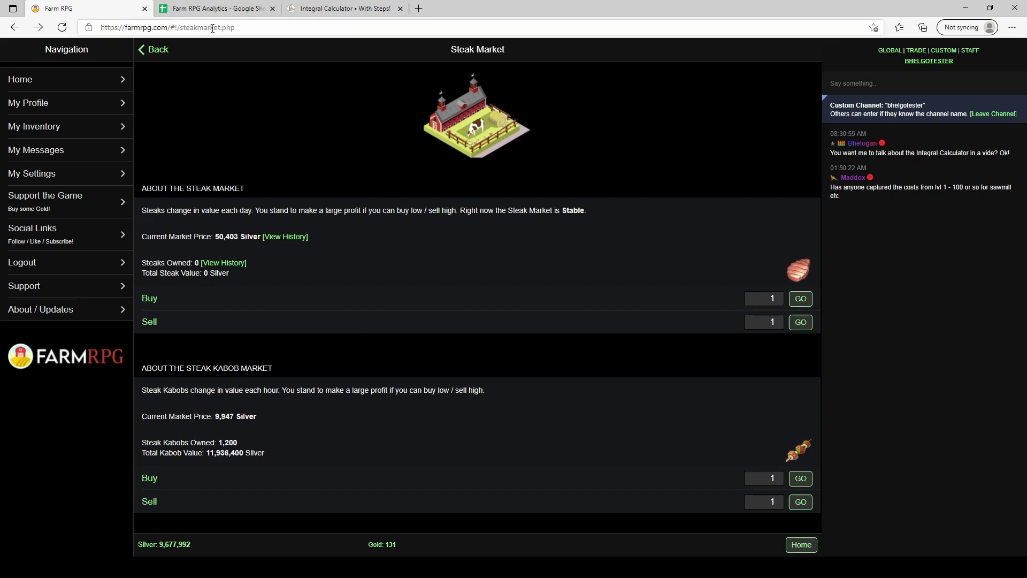
On the Kabobs sheet of the Farm RPG Analytics spreadsheet, move the Cost chart directly below the price statistics and review the cost column
left_click(209, 9)
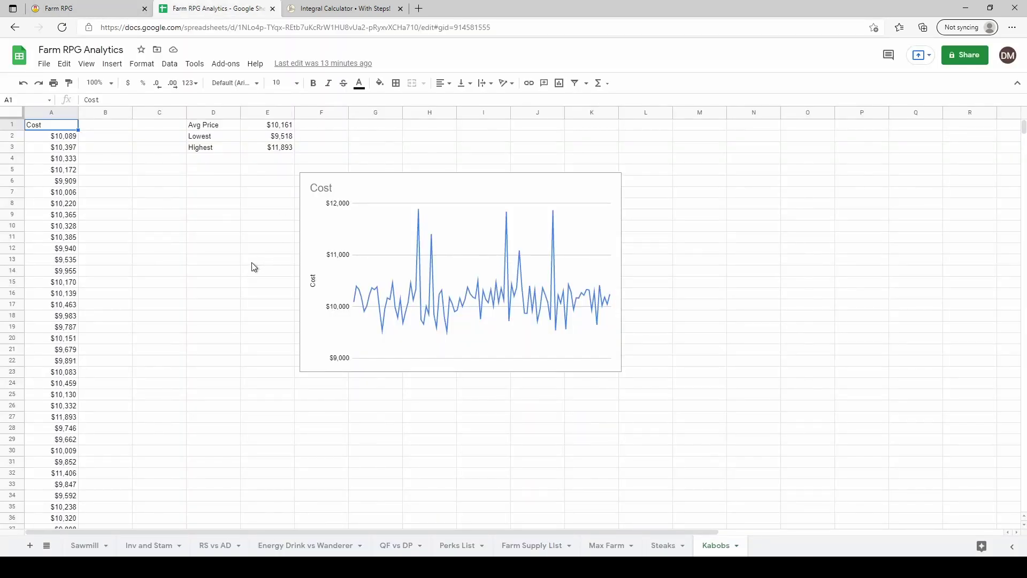
left_click(432, 183)
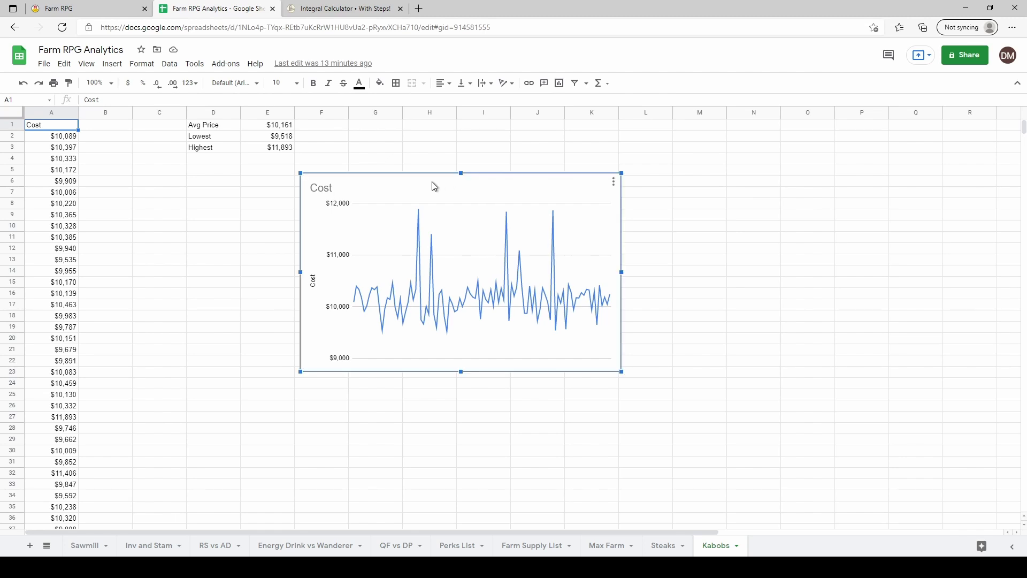
left_click_drag(423, 186, 327, 174)
left_click(588, 261)
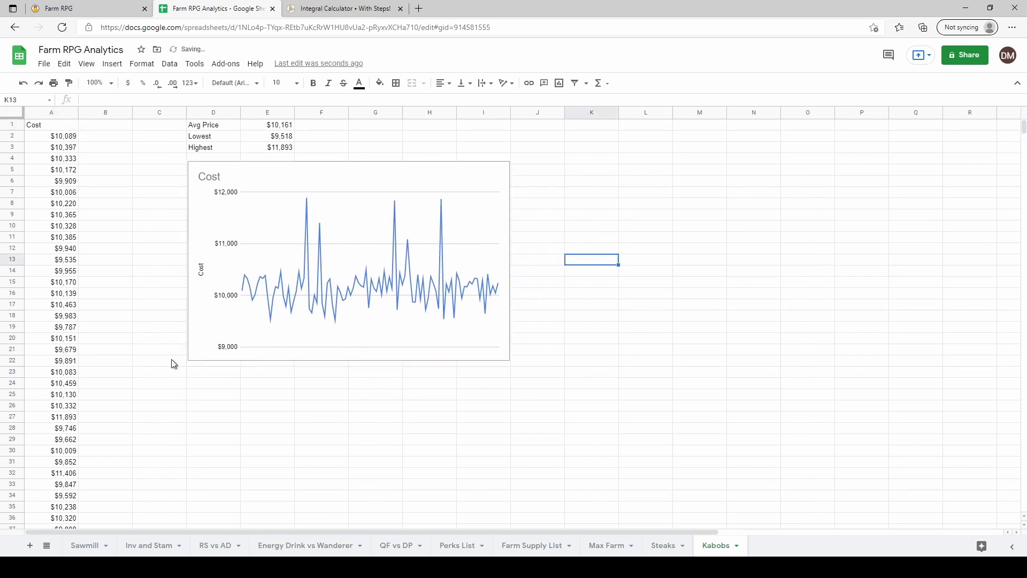
scroll(94, 287, "down", 9)
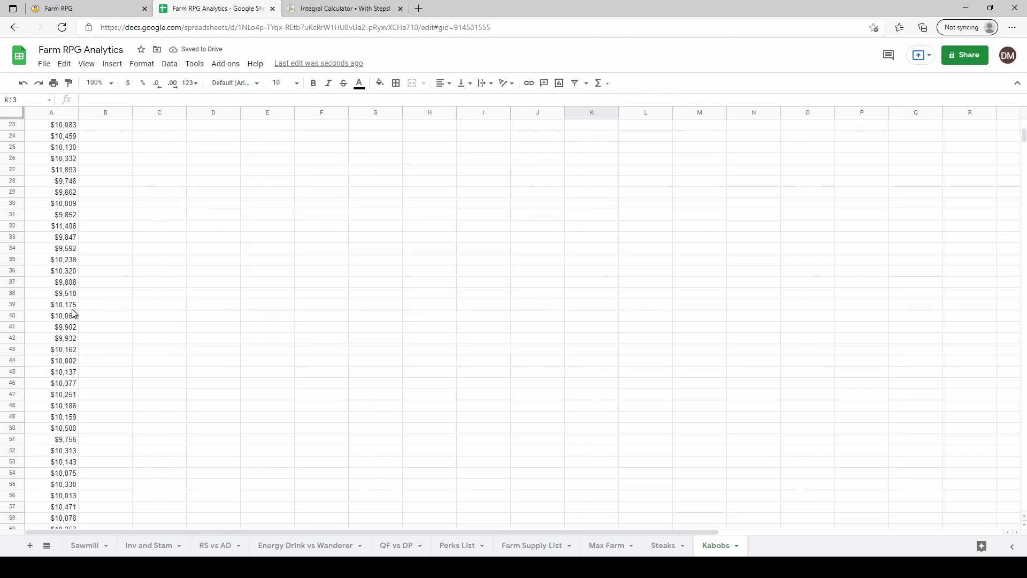
scroll(74, 318, "up", 9)
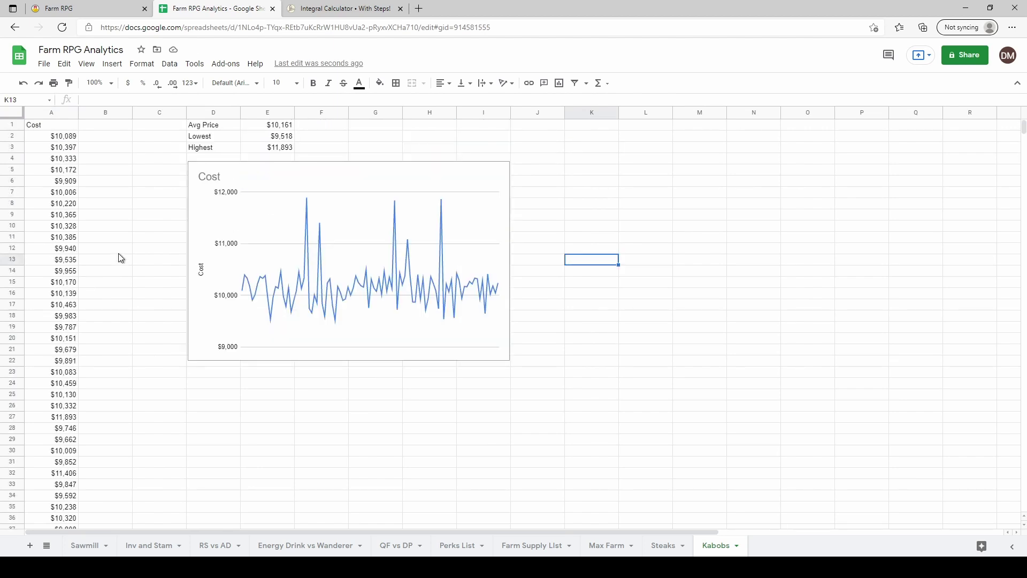
On the Steaks sheet, examine the starting price and the growth formulas in cells L4 to L10
left_click(662, 544)
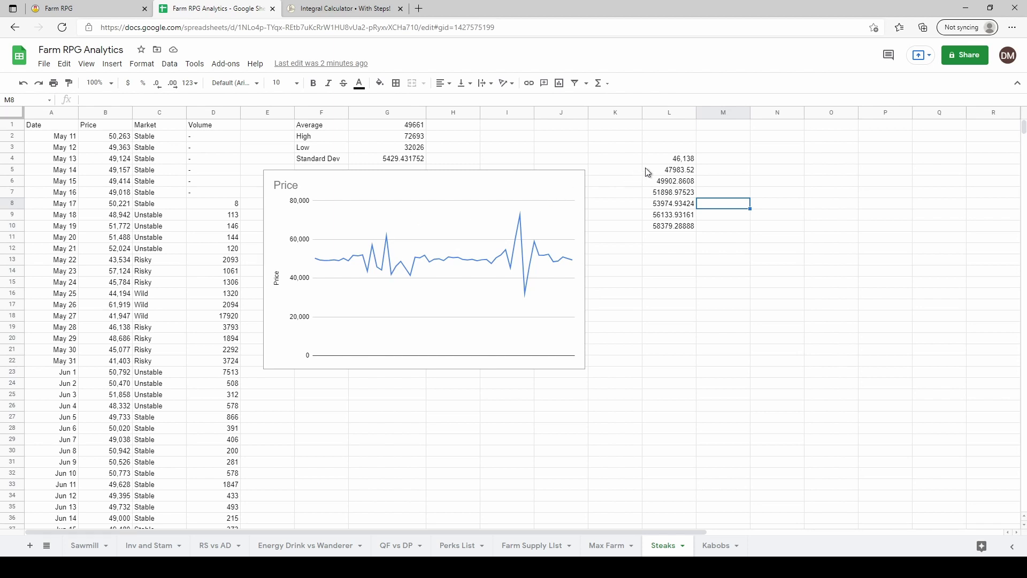
left_click(665, 164)
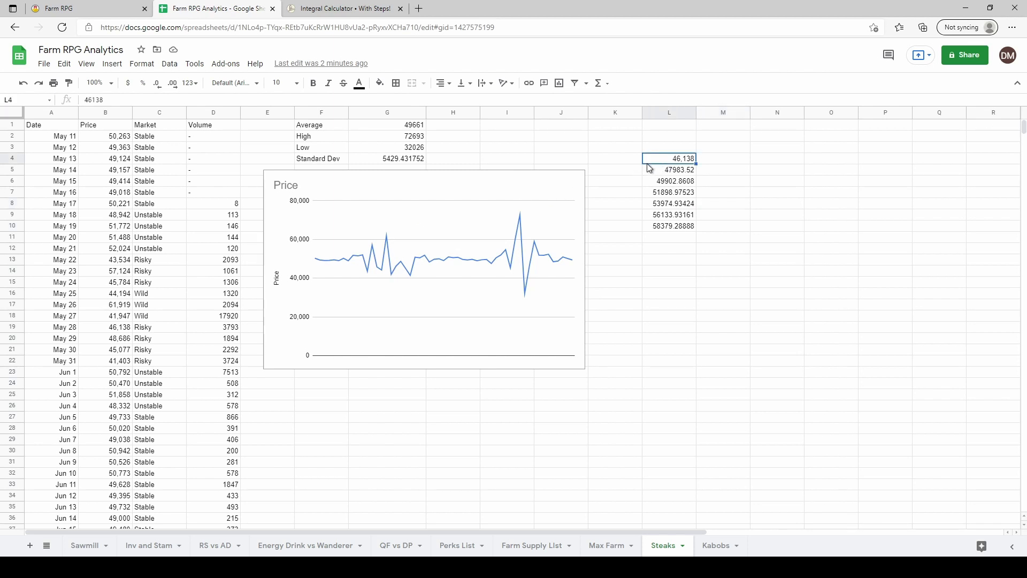
left_click(663, 175)
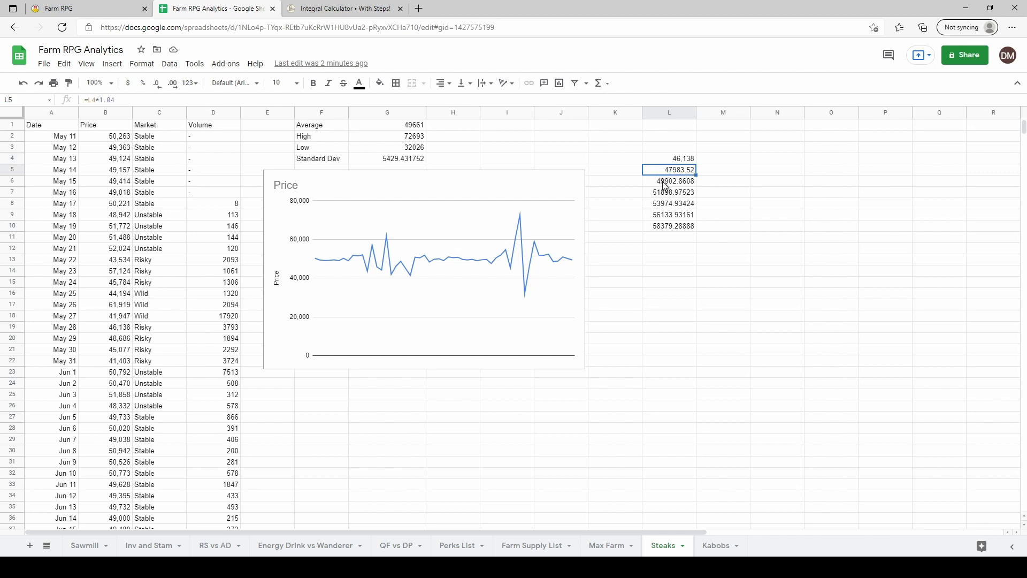
left_click(664, 186)
left_click(664, 196)
left_click(664, 205)
left_click(666, 215)
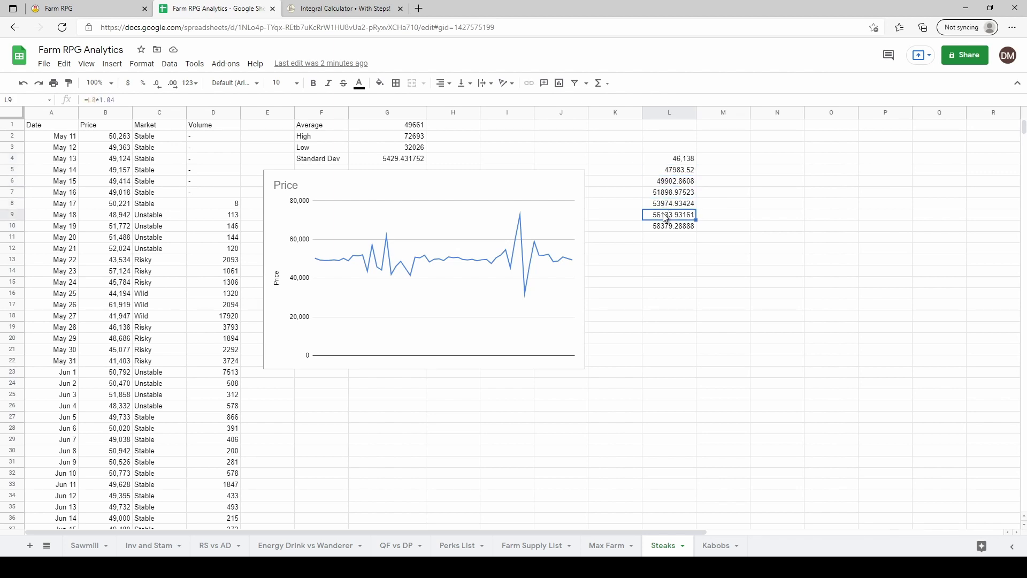
left_click(667, 226)
left_click(669, 171)
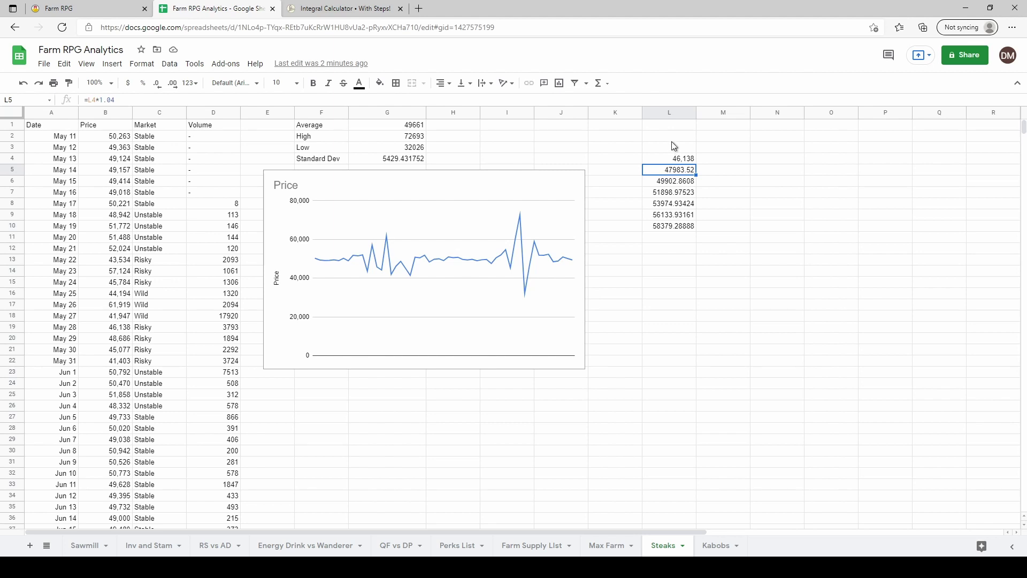
left_click(664, 185)
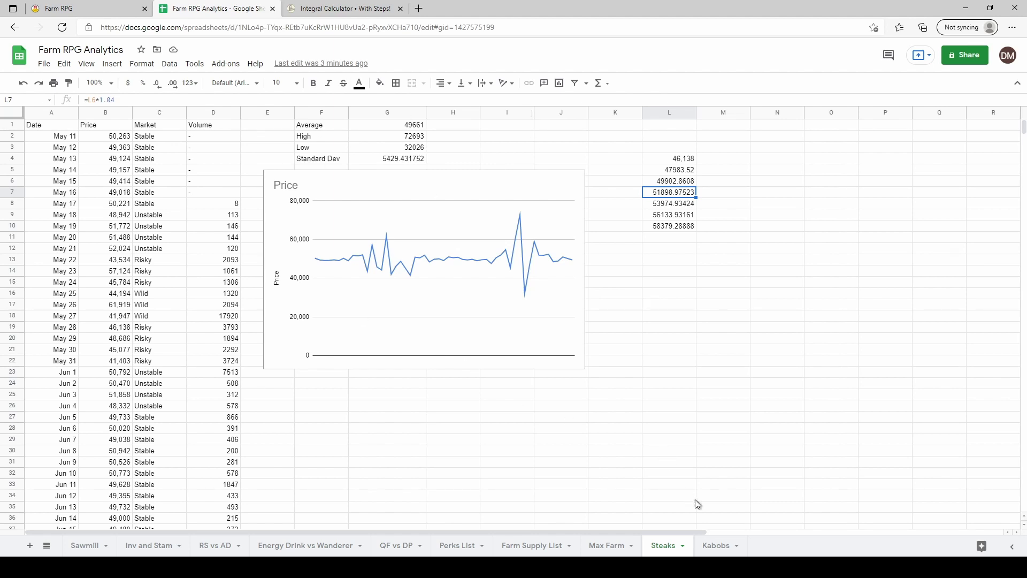
Enter 300 in cell K3 of the Kabobs sheet
left_click(719, 546)
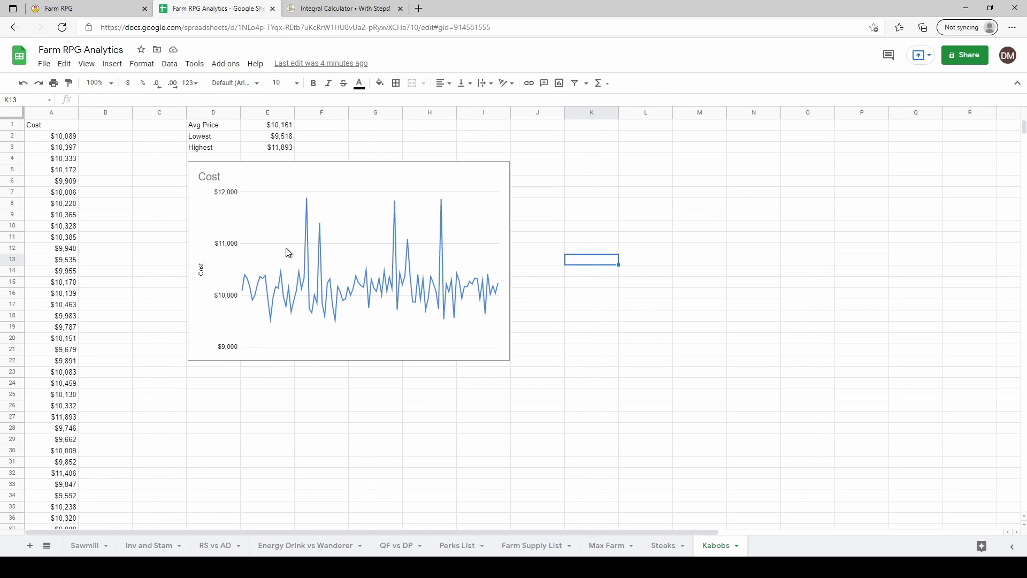
left_click(591, 150)
type("300")
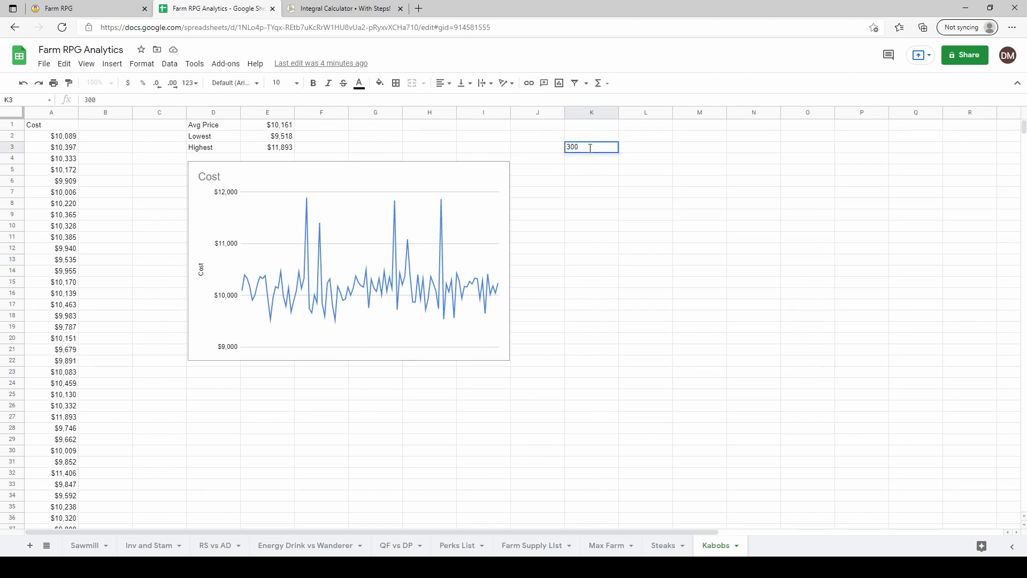
key("Return")
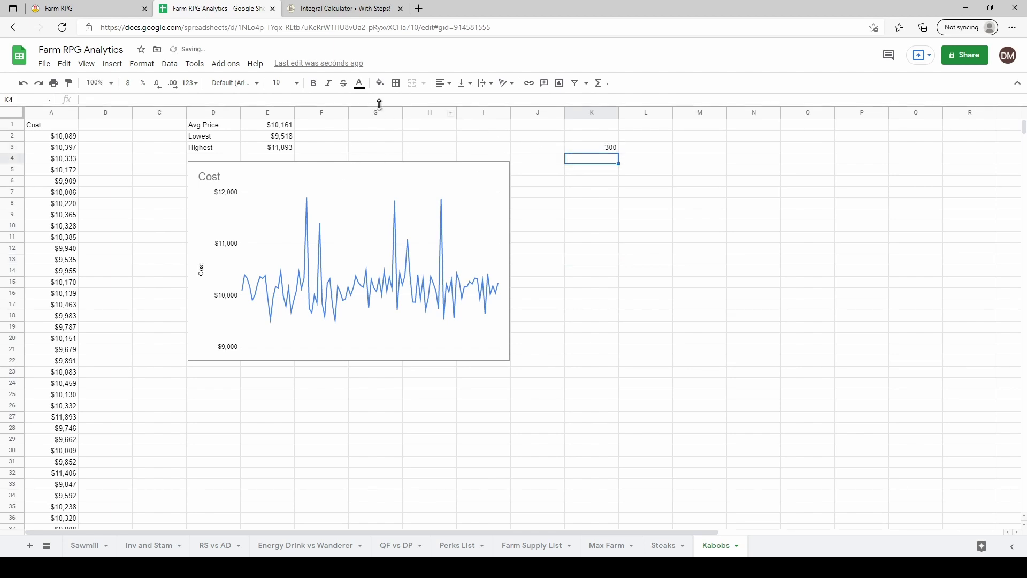
left_click(423, 98)
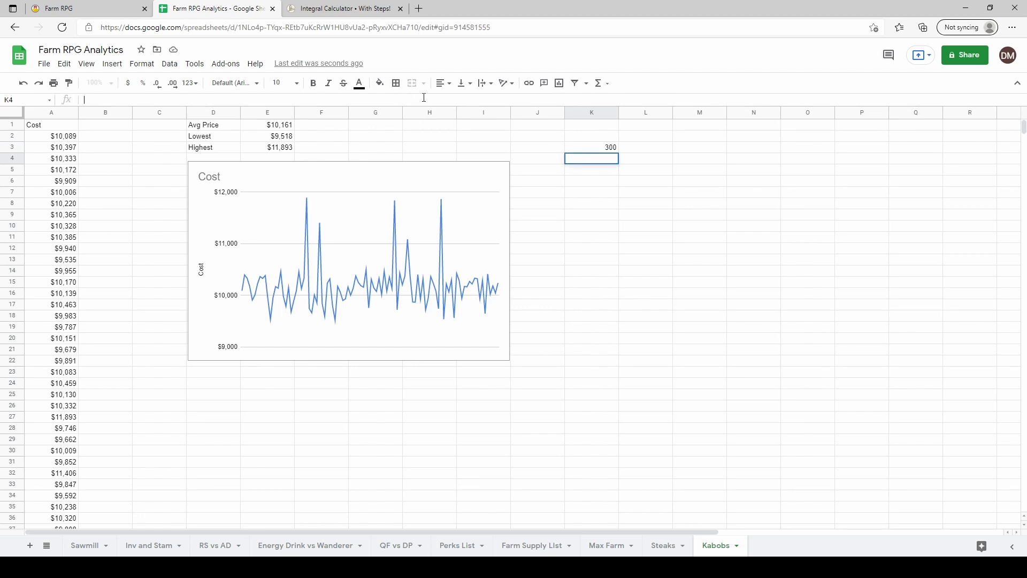
type("=300*200")
key("Return")
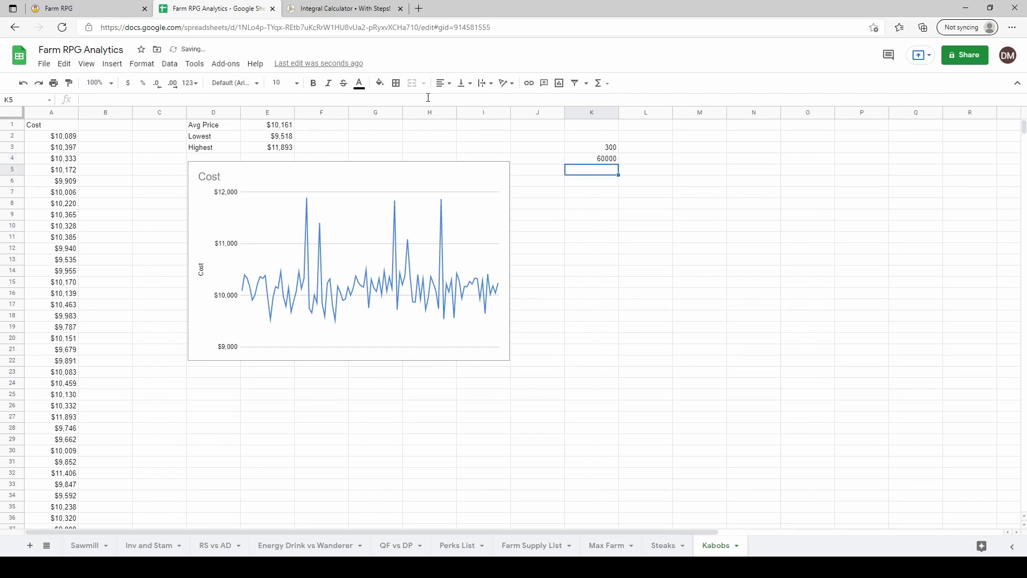
left_click(607, 160)
key("Delete")
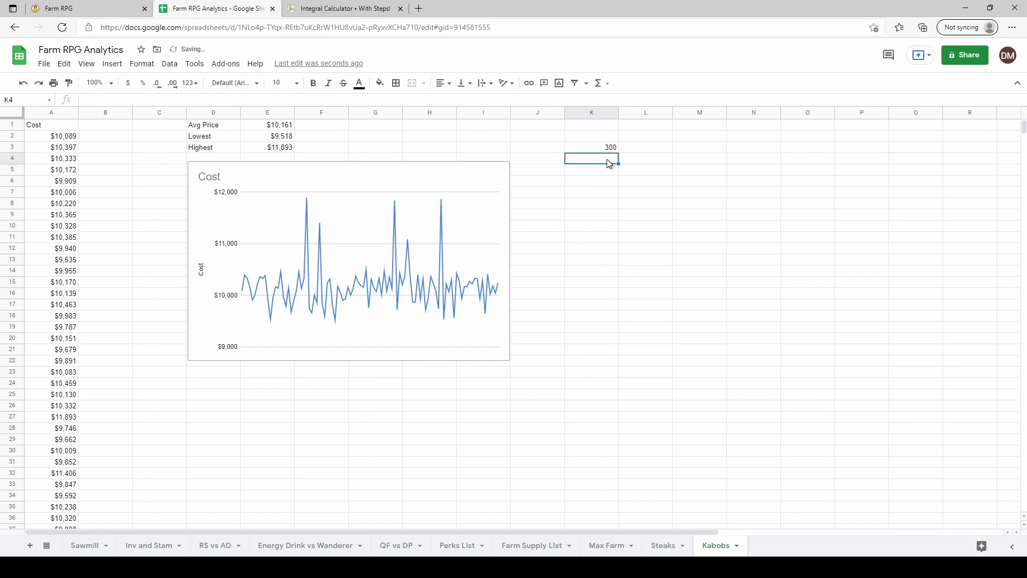
Enter 60000 in cell K4, directly below the 300
left_click(417, 98)
type("60000")
key("Return")
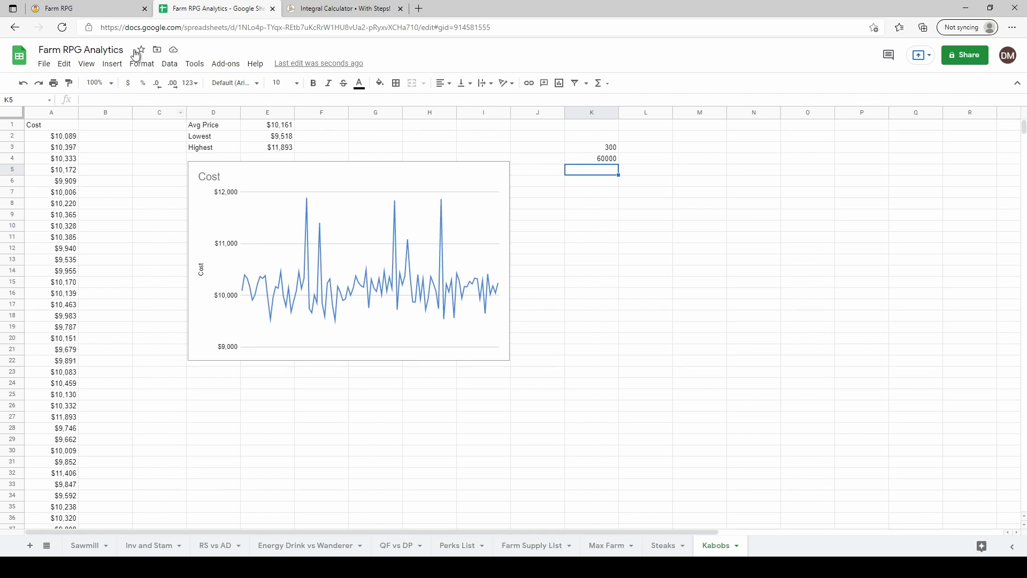
In Farm RPG, look up the Sawmill's first upgrade cost on the town Library's Building Upgrades page
left_click(103, 11)
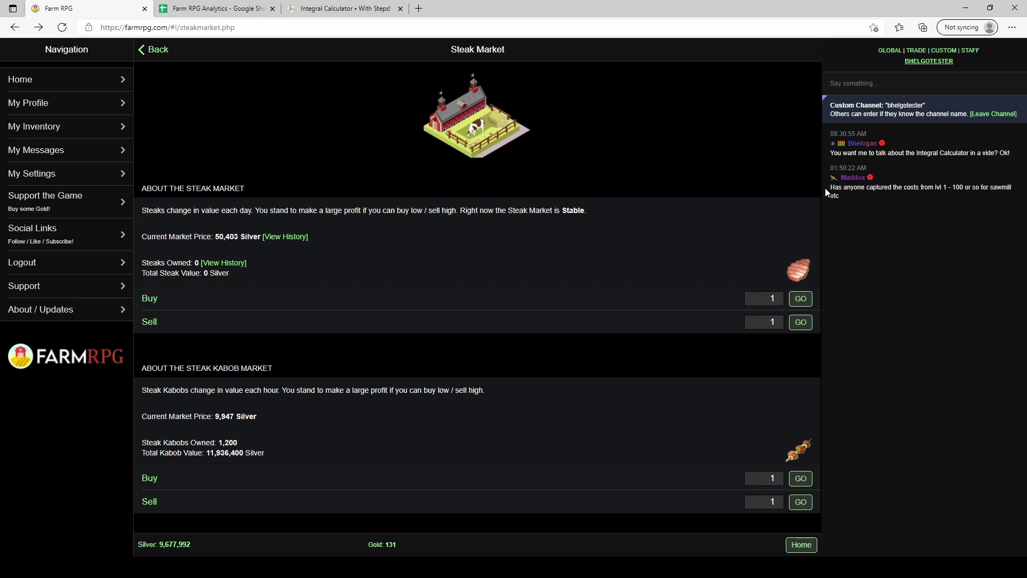
left_click(75, 79)
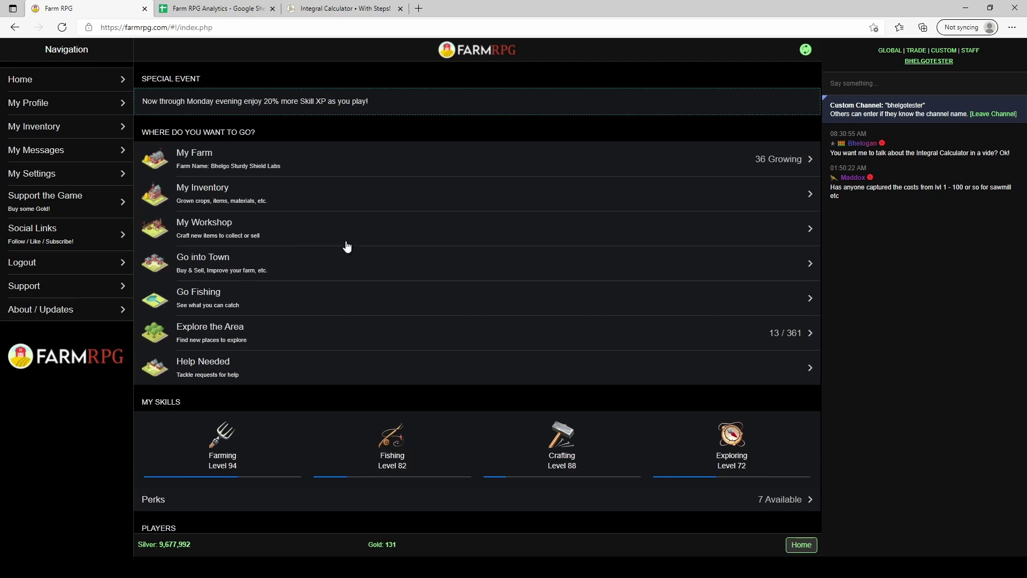
left_click(268, 271)
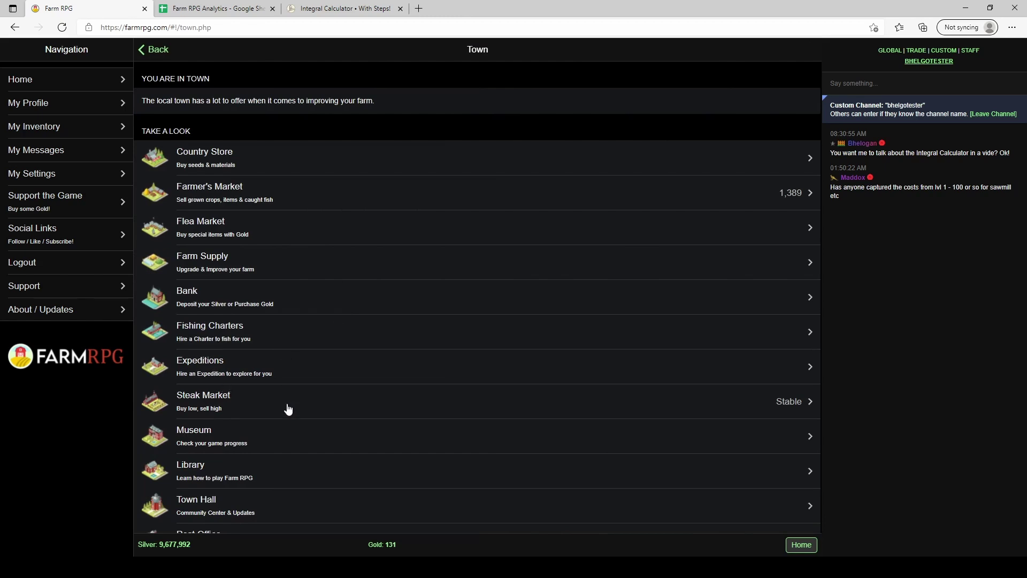
left_click(249, 474)
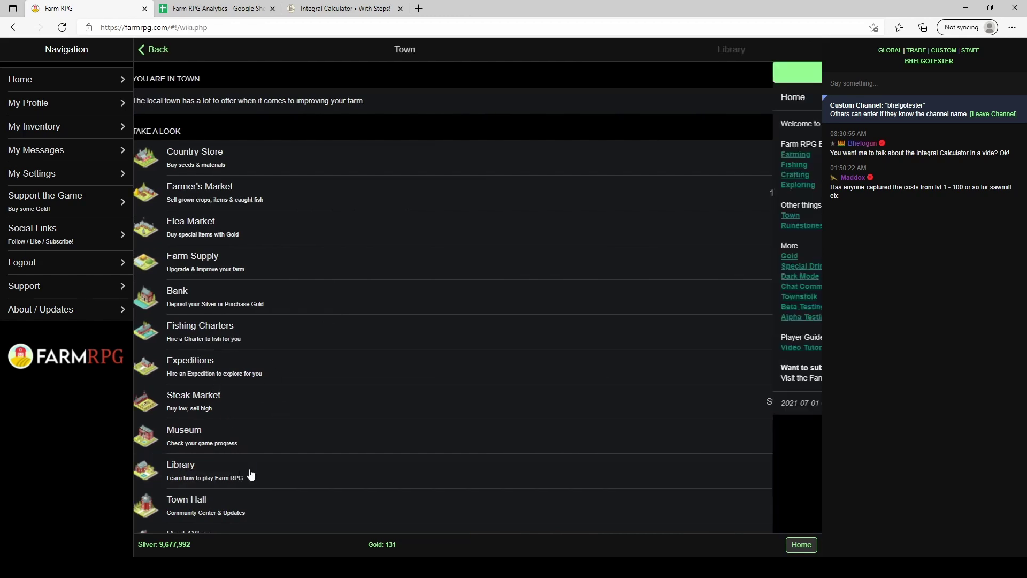
left_click(161, 155)
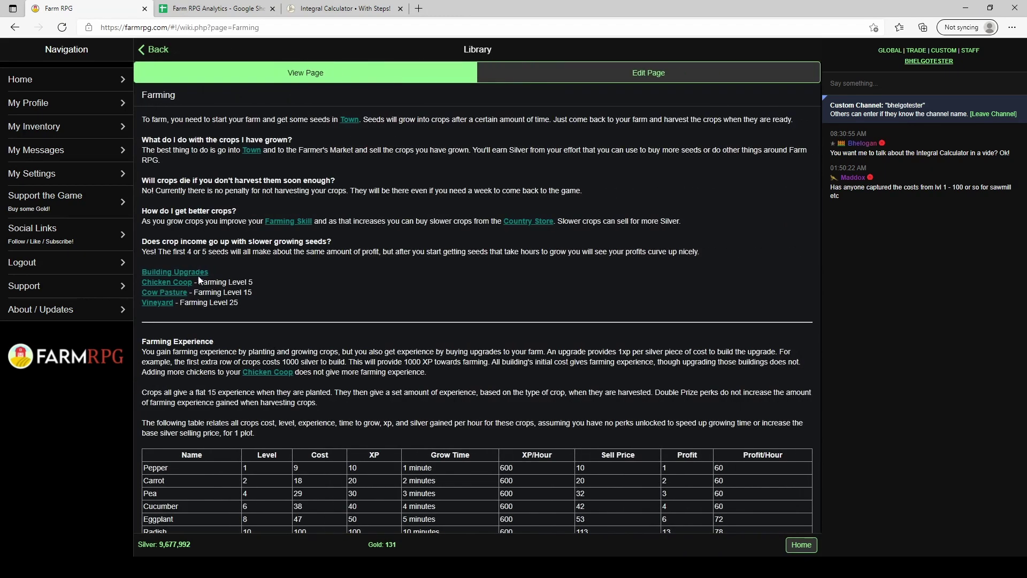
left_click(190, 272)
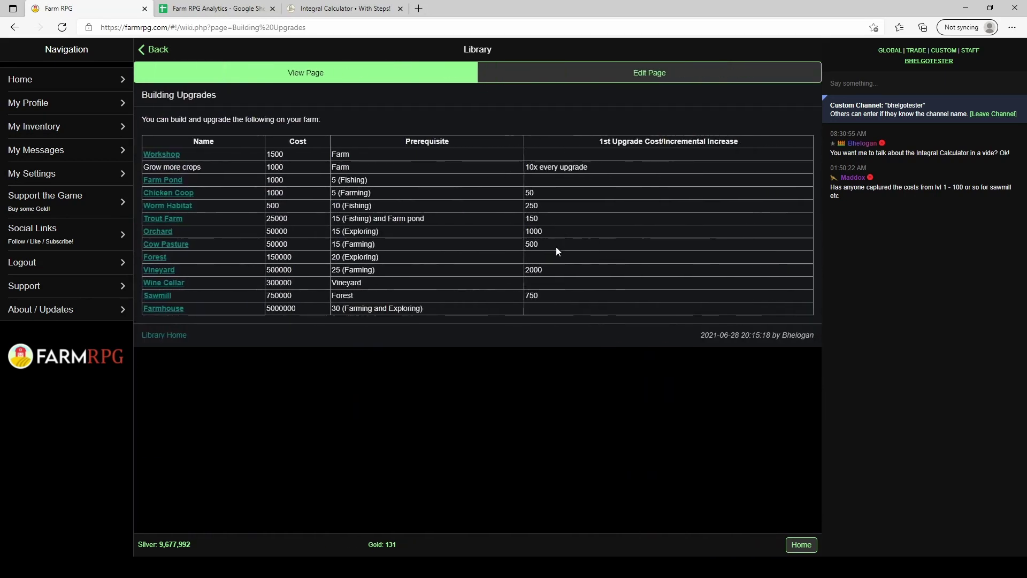
double_click(526, 296)
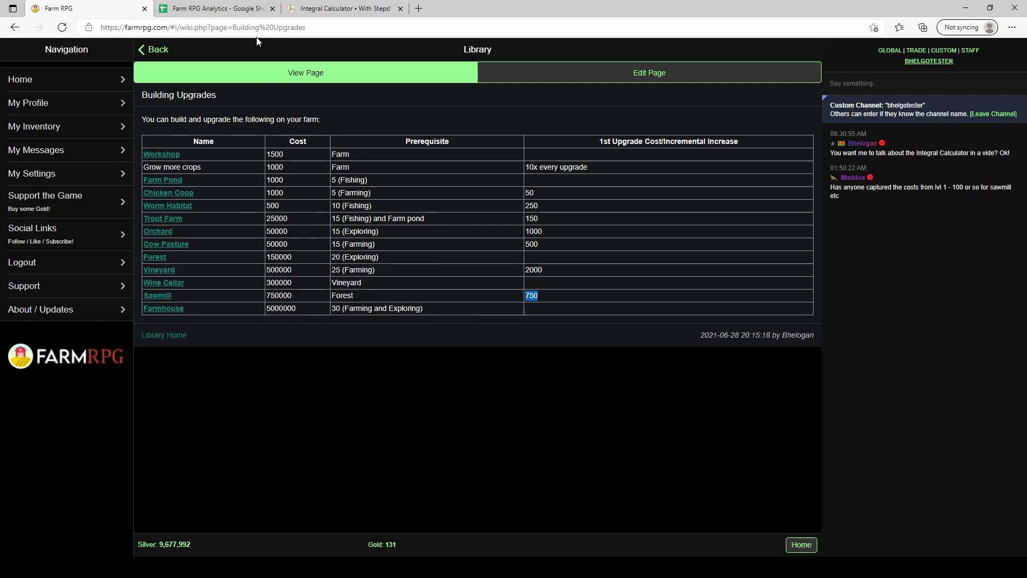
Switch back to the Farm RPG Analytics spreadsheet and enter 750 in cell M1 of the Kabobs sheet
left_click(235, 9)
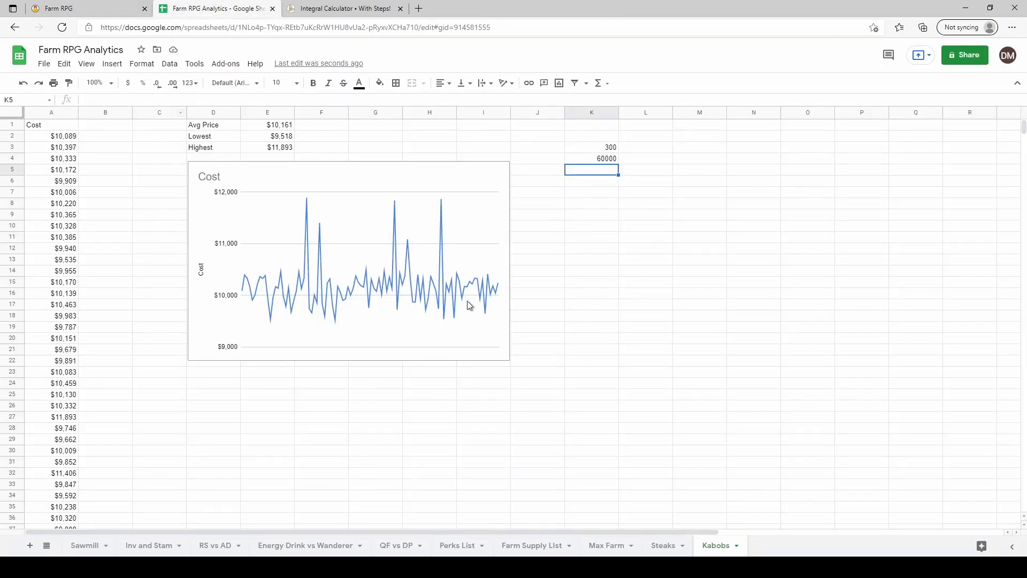
left_click(701, 129)
type("750")
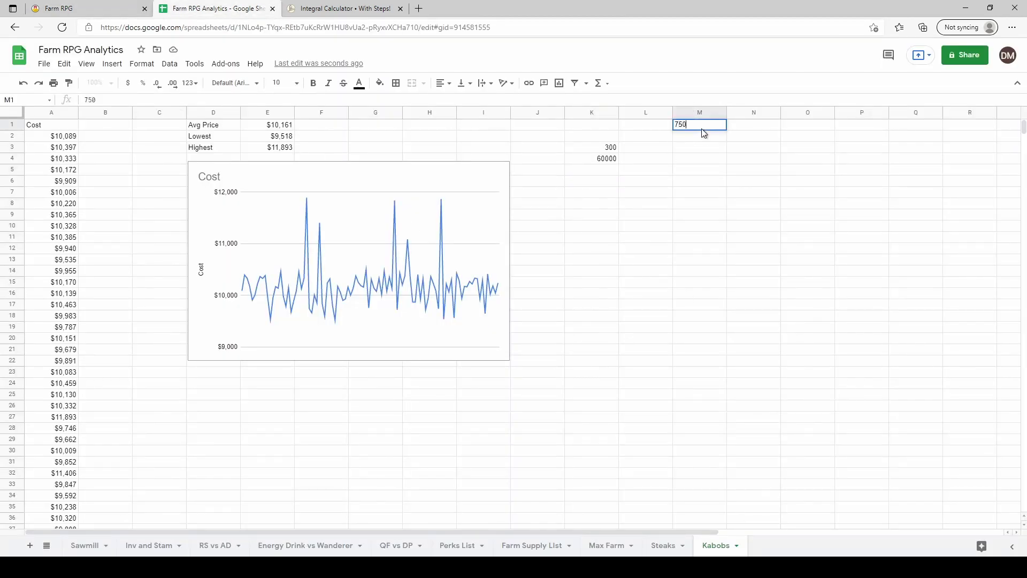
key("Return")
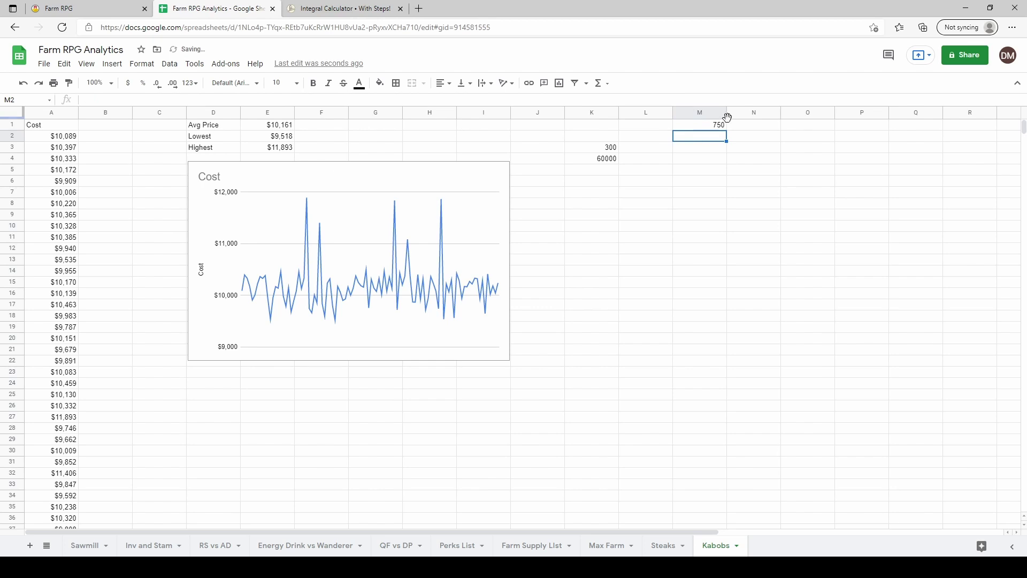
Enter a formula in cell M2 that adds 750 to the value in M1
type("=")
left_click(699, 127)
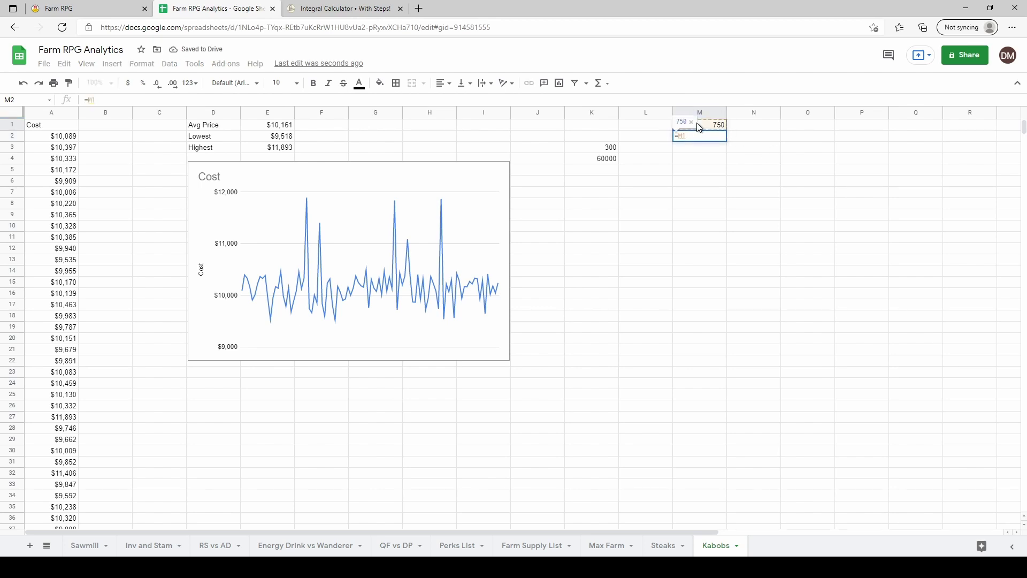
type("*2")
key("Return")
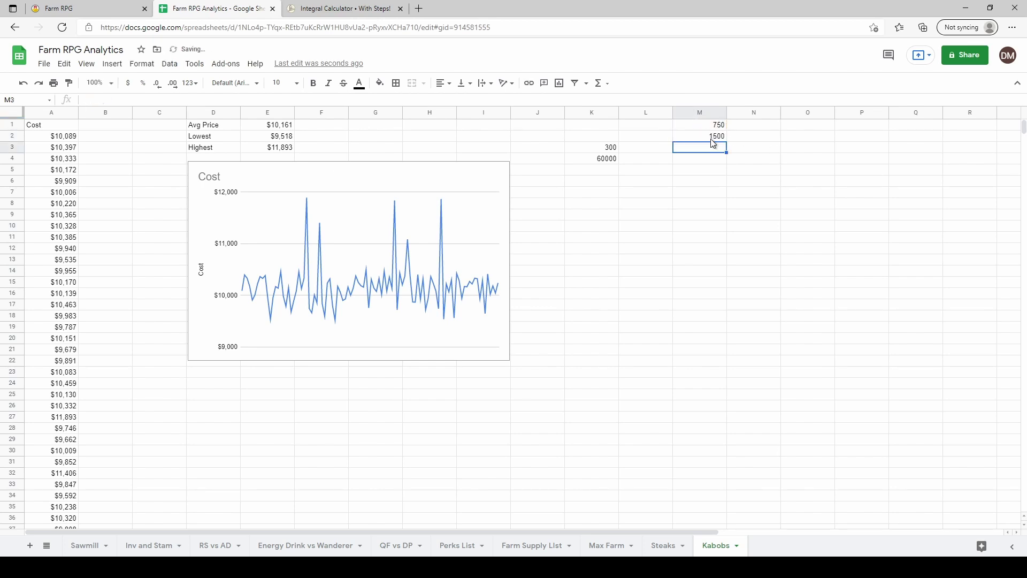
Copy the M2 formula down through cells M3:M38 to list the successive upgrade costs
left_click(711, 138)
left_click(713, 146)
scroll(718, 372, "down", 3)
left_click(706, 470, "shift")
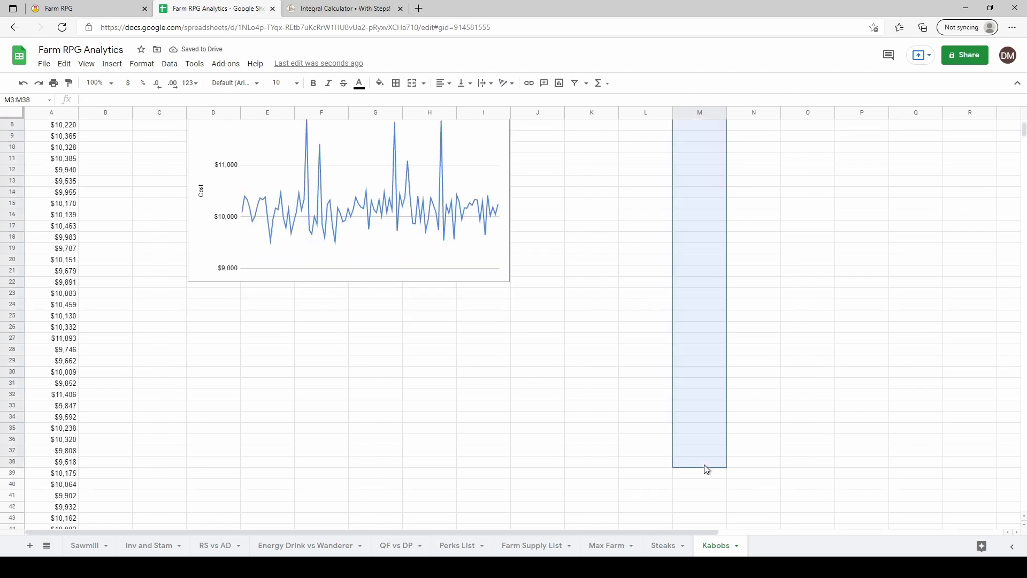
key("ctrl+v")
scroll(795, 211, "up", 3)
left_click(805, 181)
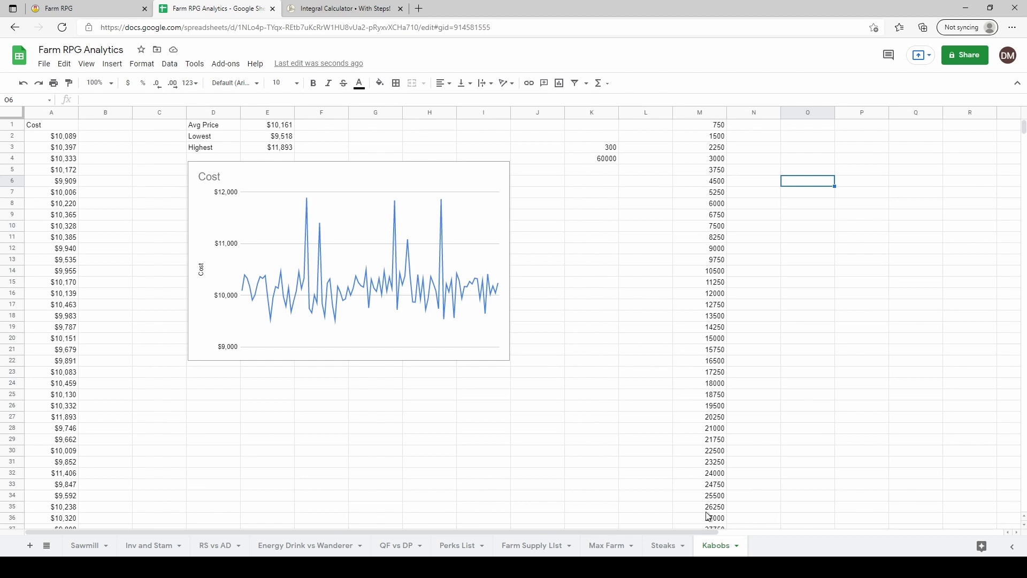
Clear all the contents of column M on the Kabobs sheet
left_click(716, 111)
key("Delete")
left_click(651, 226)
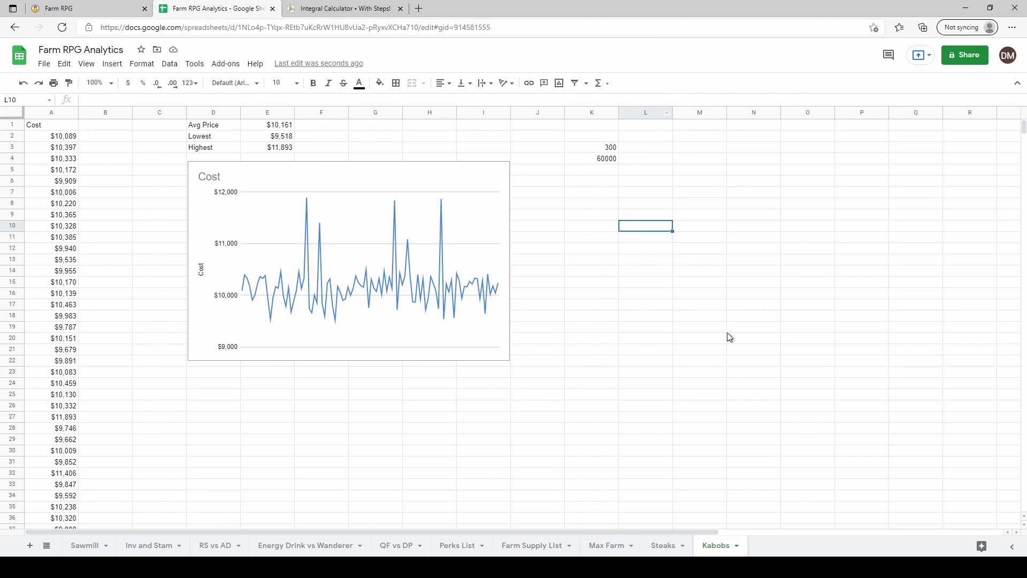
Switch to the Integral Calculator, enter 750x+750 as the function, and check it against Farm RPG's Building Upgrades table
left_click(332, 11)
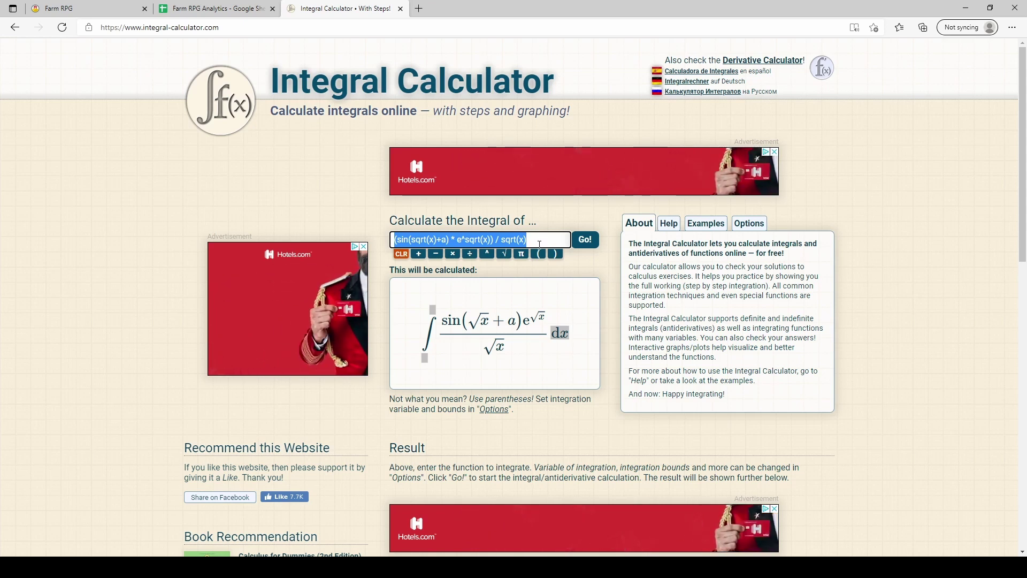
type("750x+750")
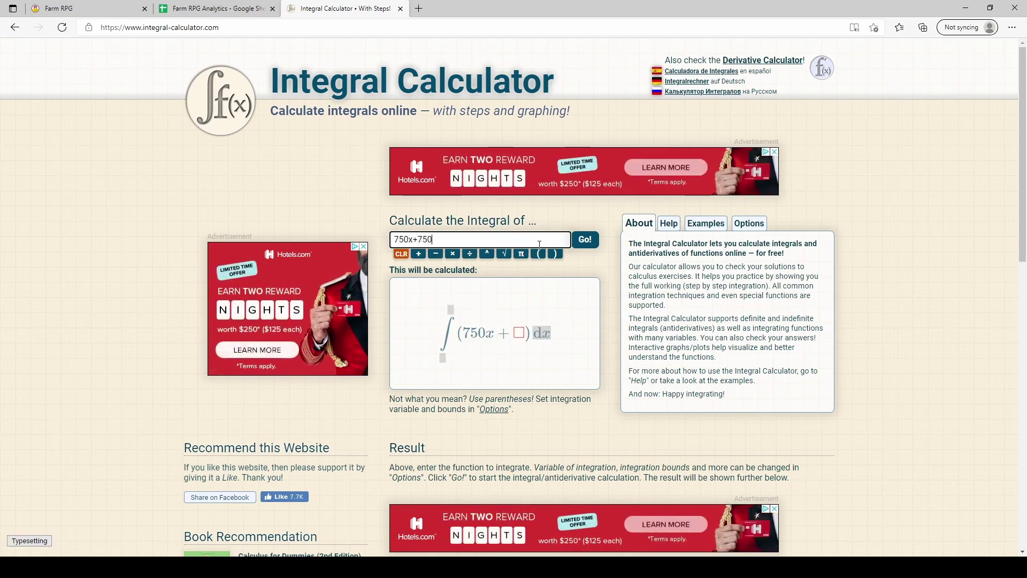
left_click(81, 9)
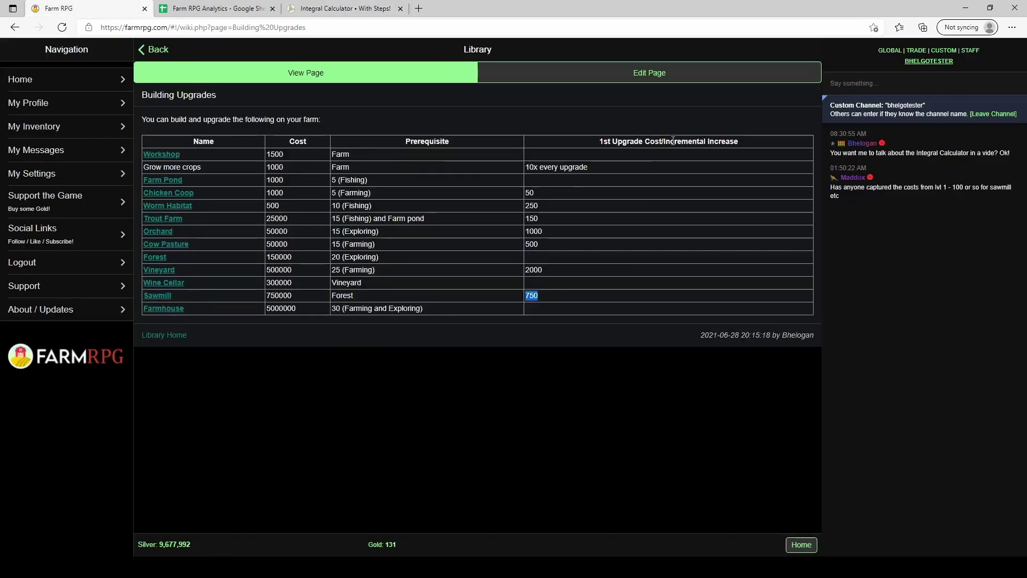
left_click(340, 8)
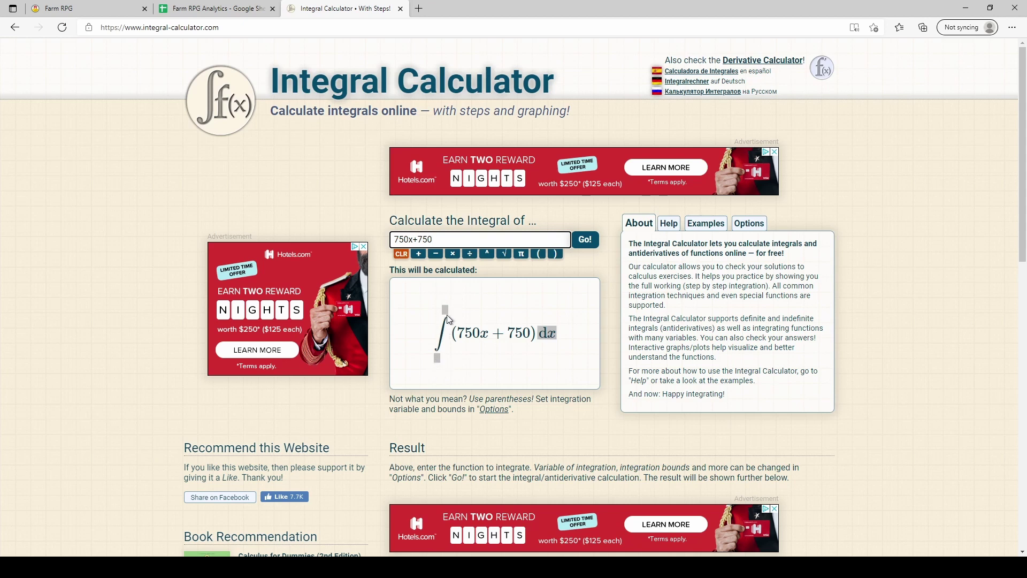
Set the lower bound to 0 and the upper bound to 100, and calculate the integral
left_click(438, 358)
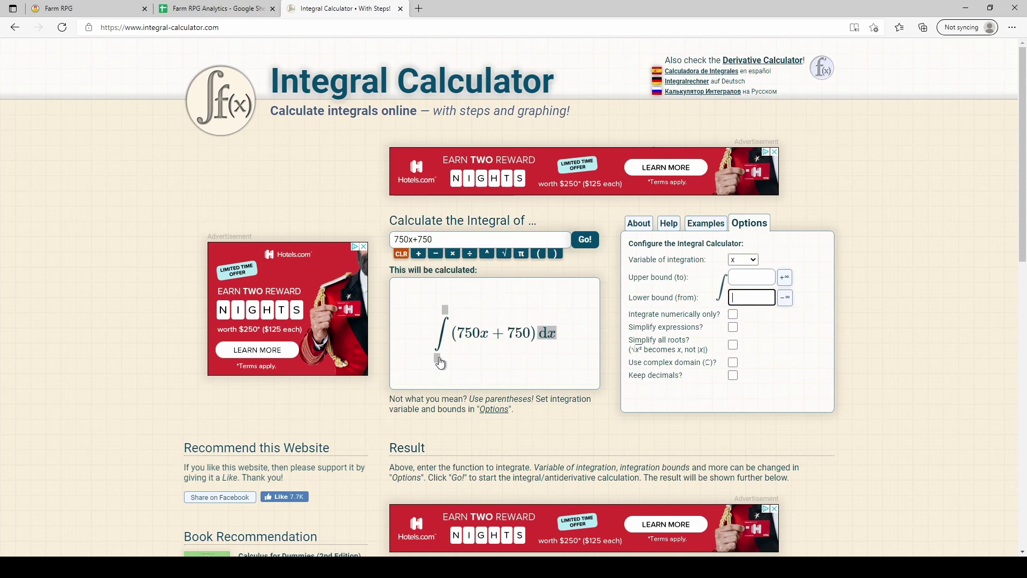
type("0")
left_click(750, 278)
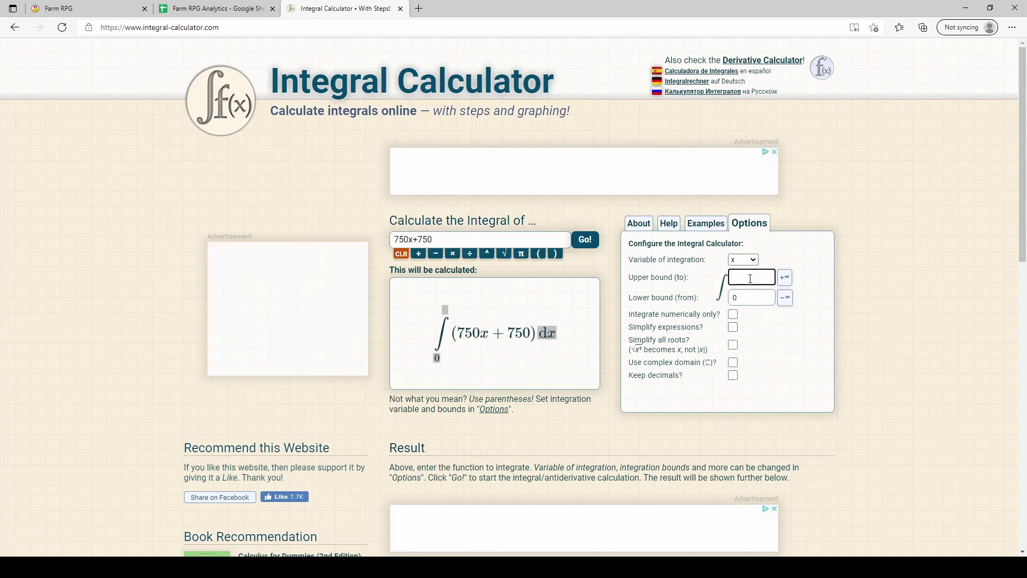
type("100")
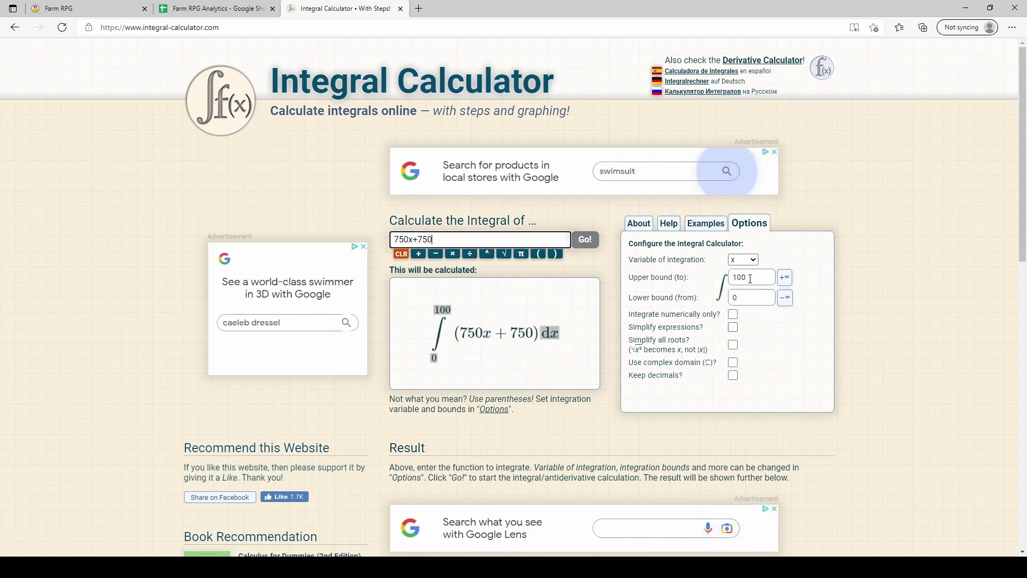
key("Return")
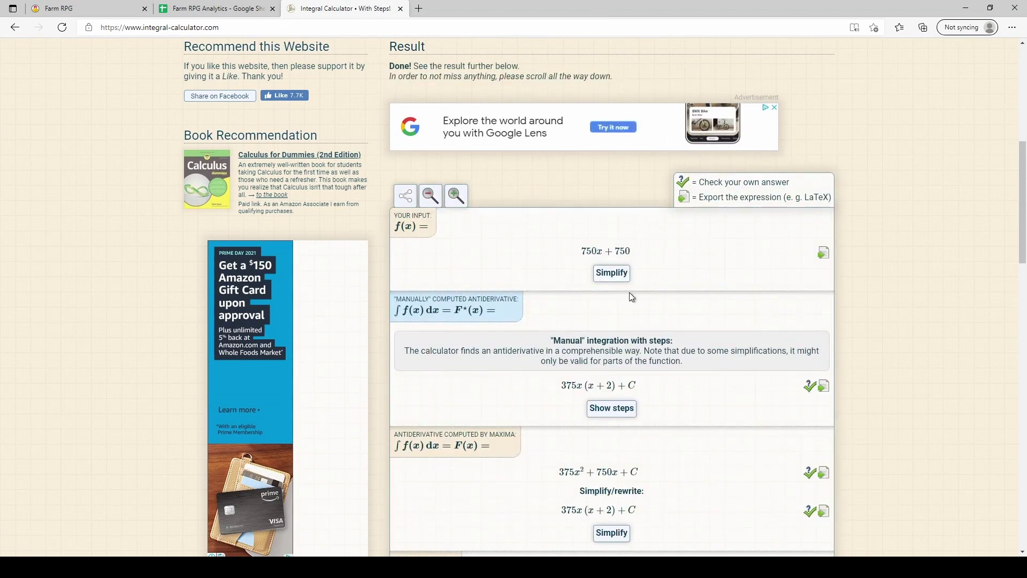
Copy the definite integral's value from the calculated results
scroll(629, 296, "down", 4)
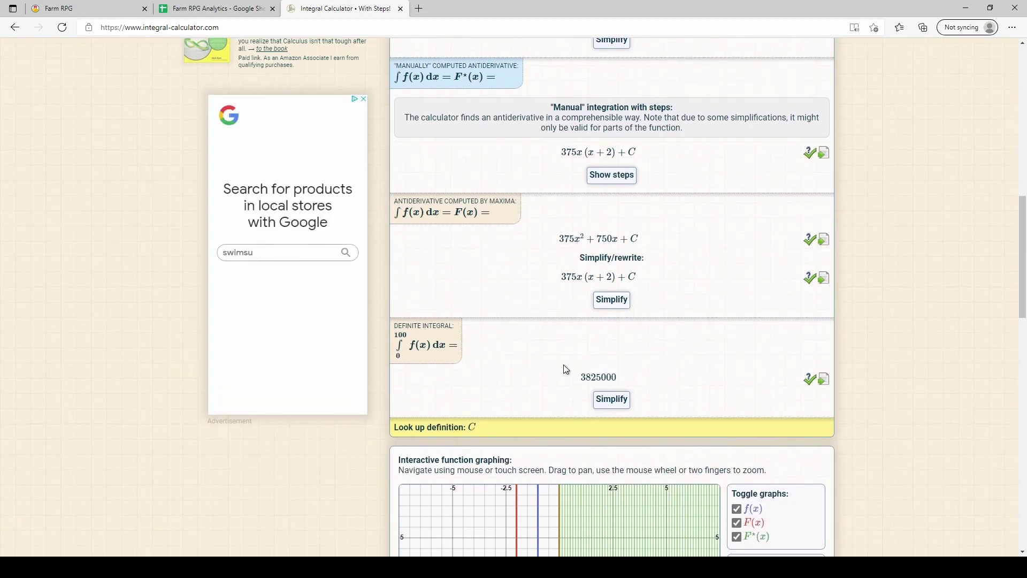
left_click_drag(580, 377, 620, 377)
key("ctrl+c")
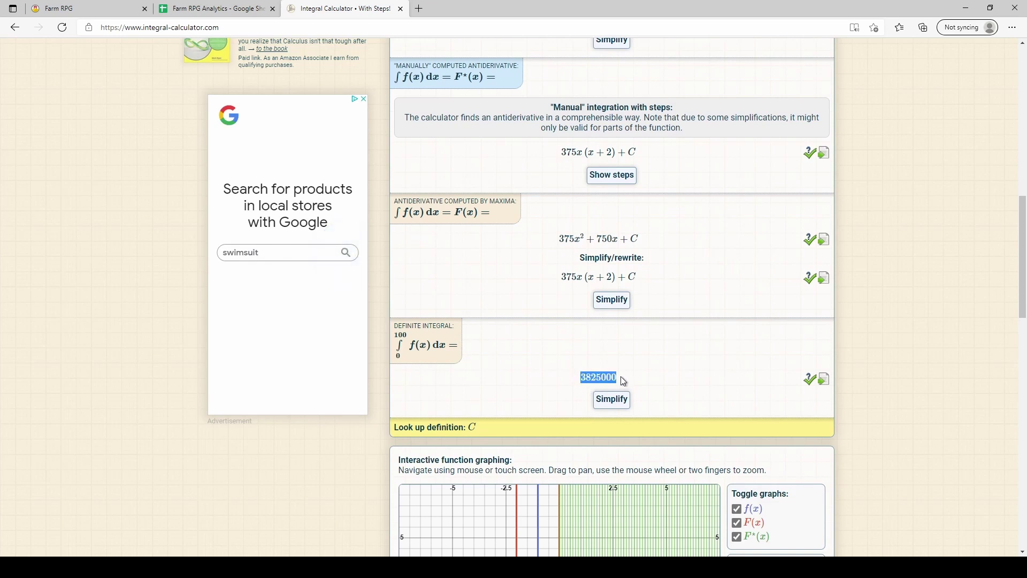
left_click(613, 378)
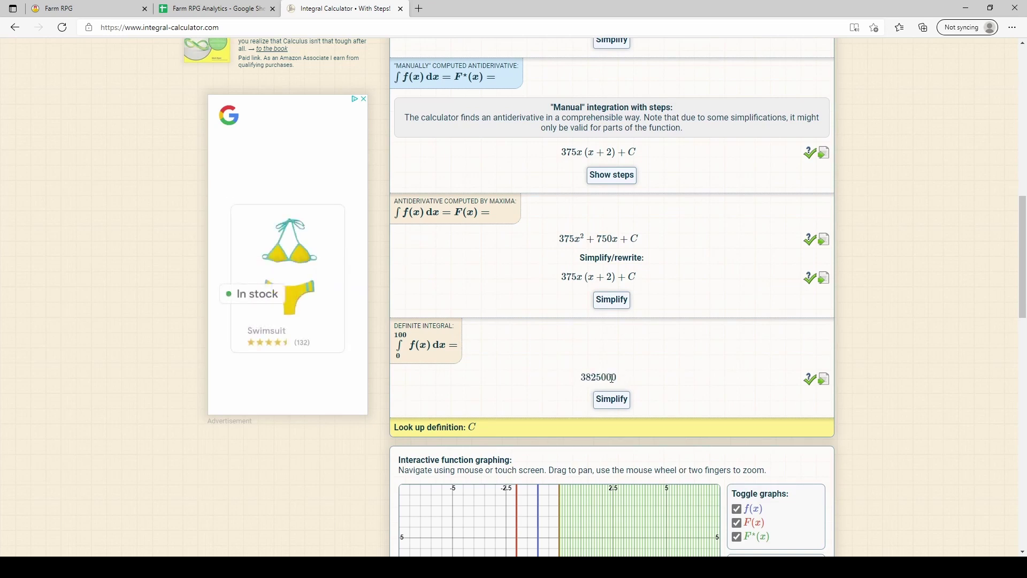
left_click_drag(616, 378, 587, 378)
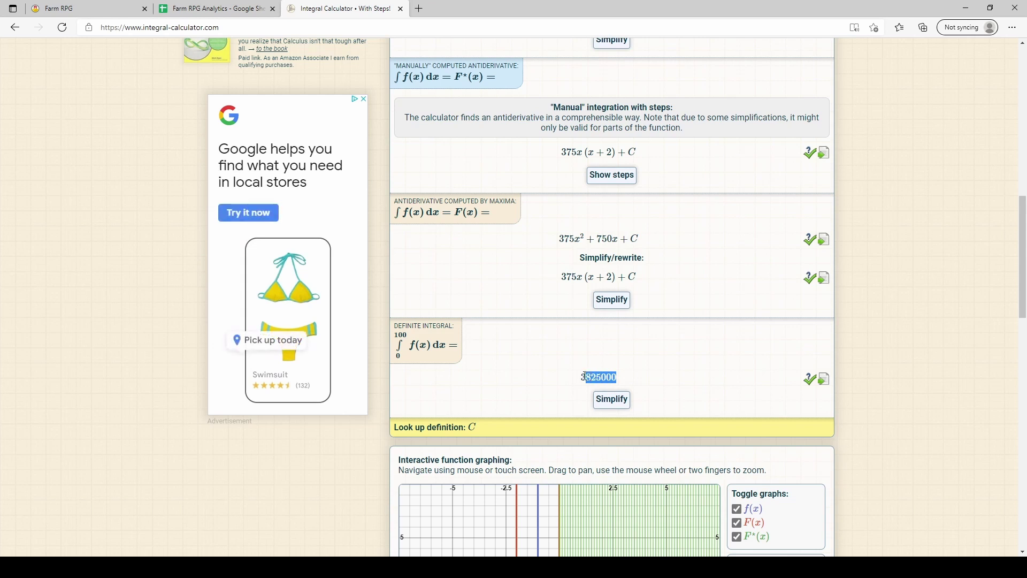
Switch to Farm RPG and draft a chat reply to the Sawmill question's author reading "3825000M Silver!"
left_click(75, 8)
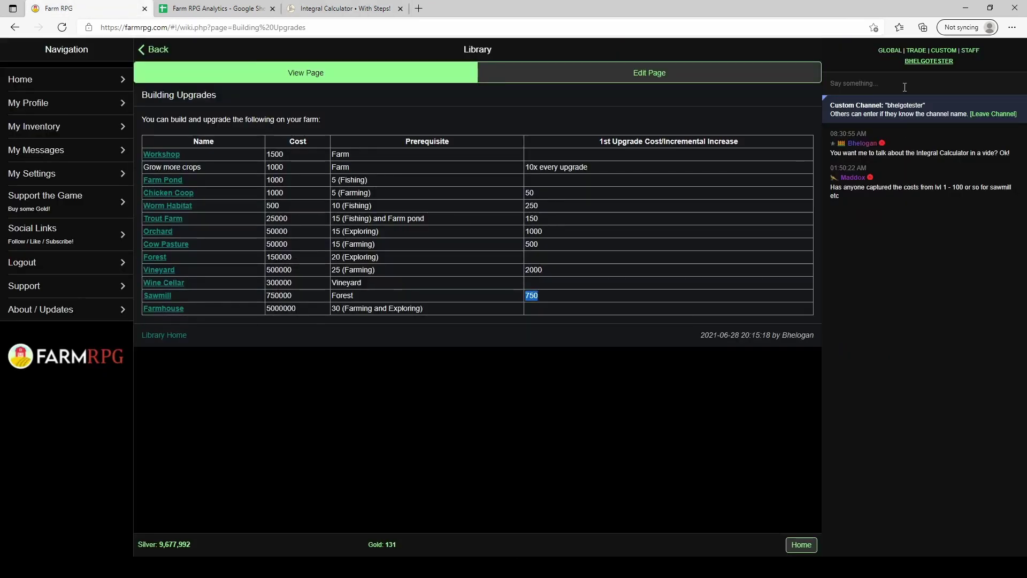
left_click(835, 180)
key("ctrl+v")
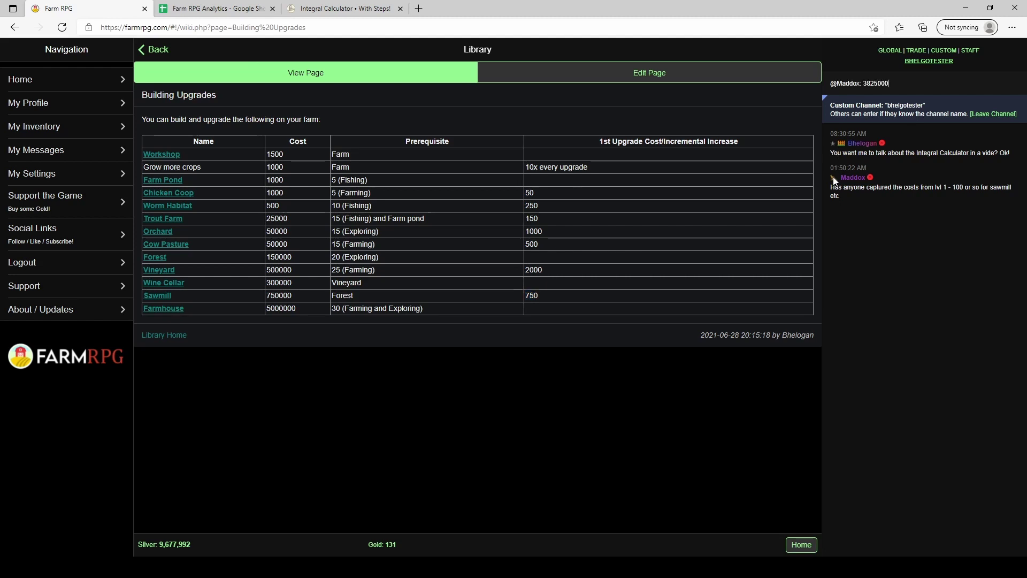
type("M Si")
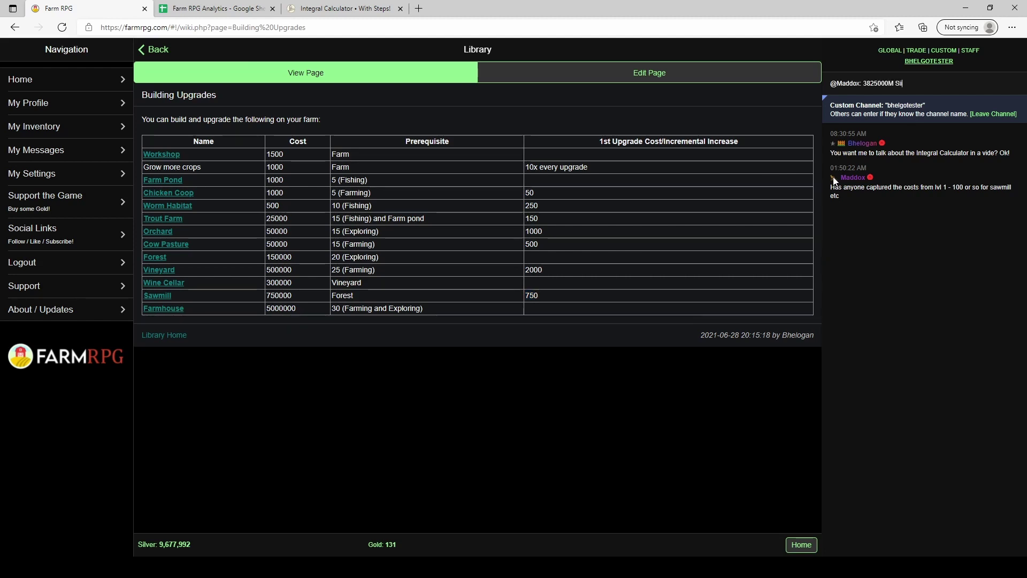
type("lver")
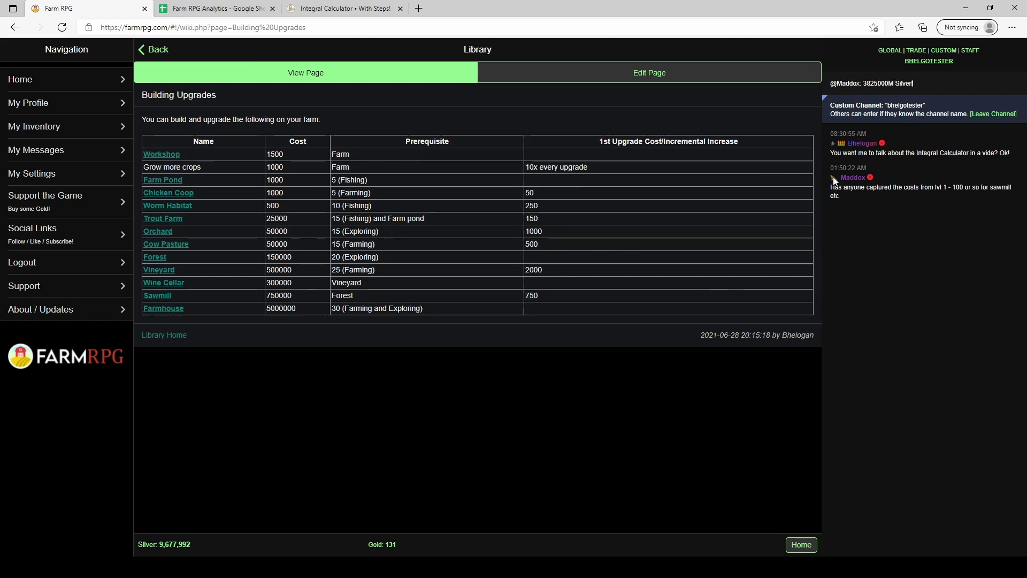
type("!")
Remove the stray M after 3825000 in the drafted chat reply
key("Left")
key("Left")
key("Left")
key("Left")
key("Left")
key("Left")
key("Left")
key("Left")
key("BackSpace")
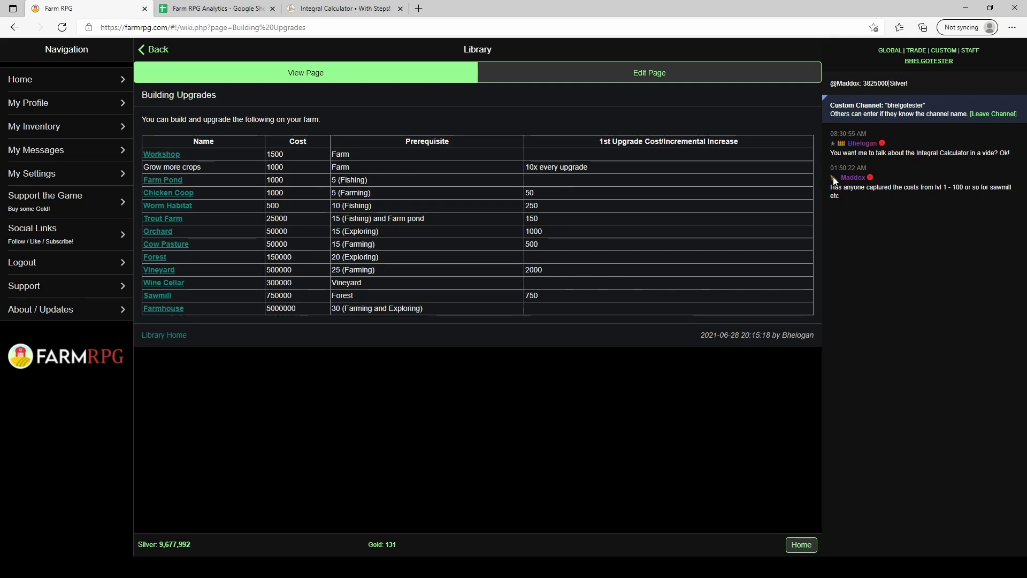